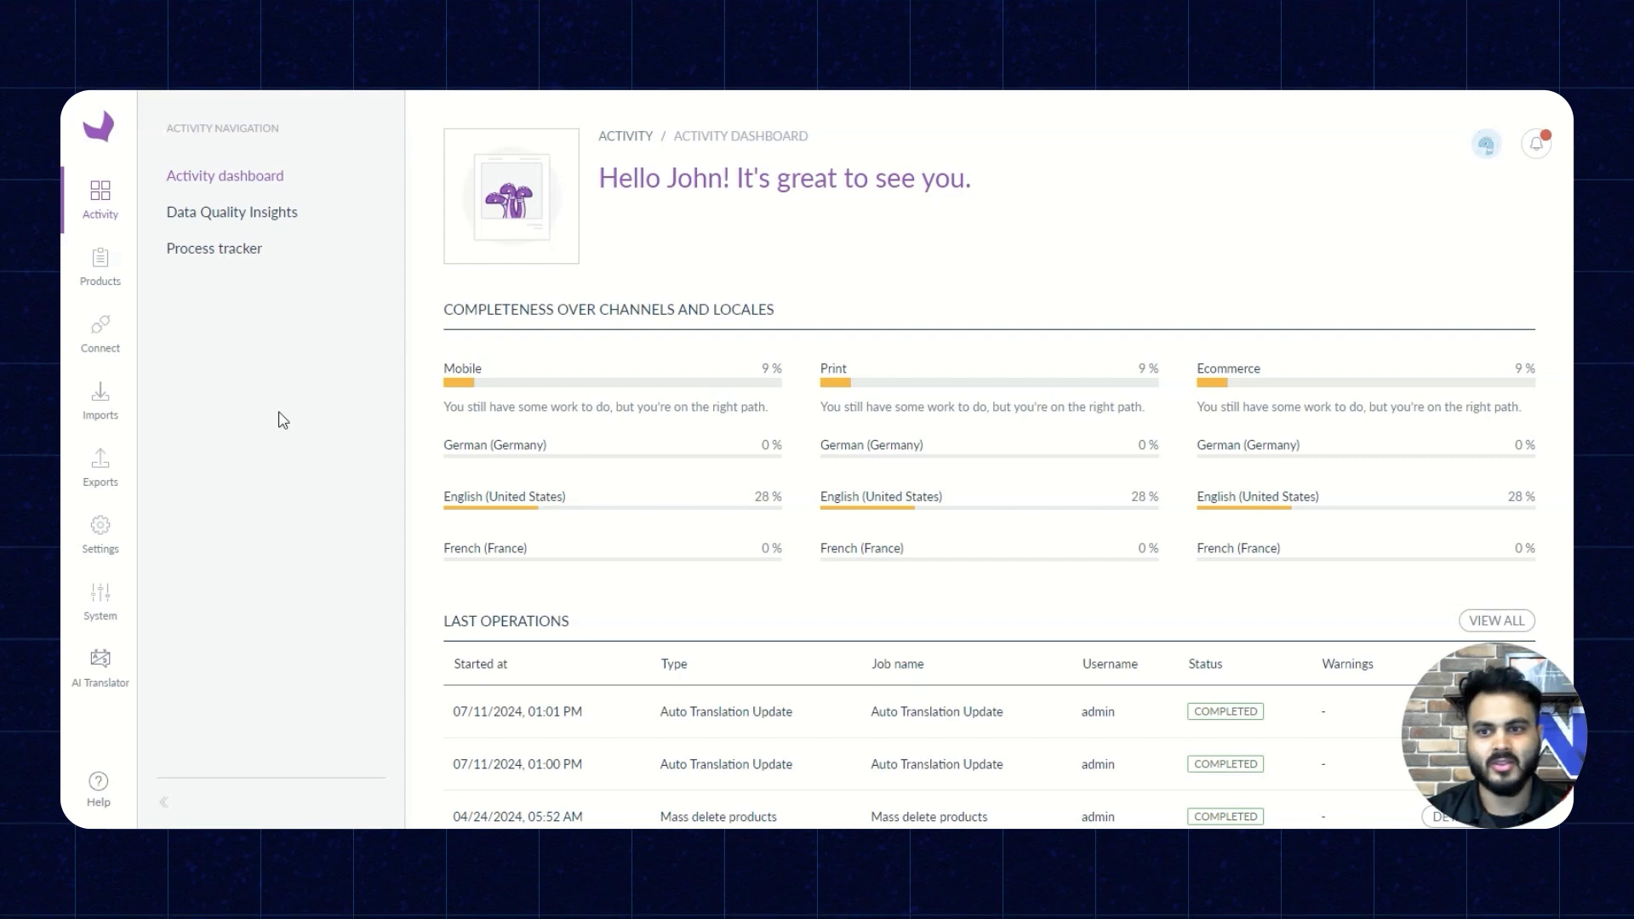
- Open the AI Translator documentation and read through its setup steps and the explanation of how the connector works
{"action": "left_click", "coordinate": [102, 670]}
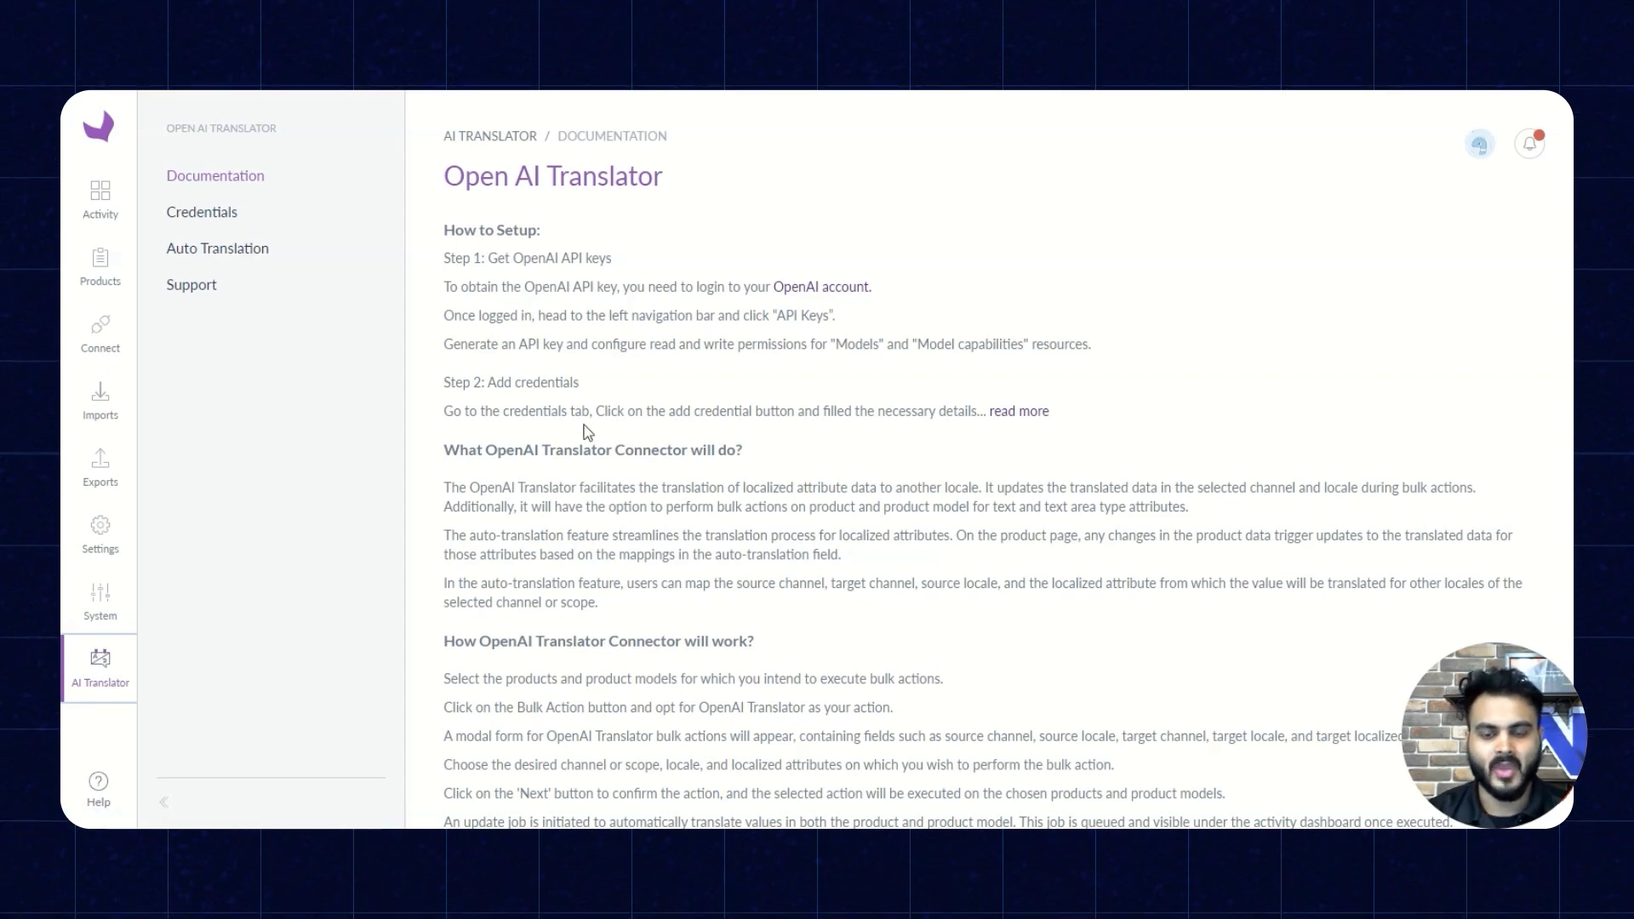
{"action": "scroll", "coordinate": [612, 481], "scroll_direction": "down", "scroll_amount": 1}
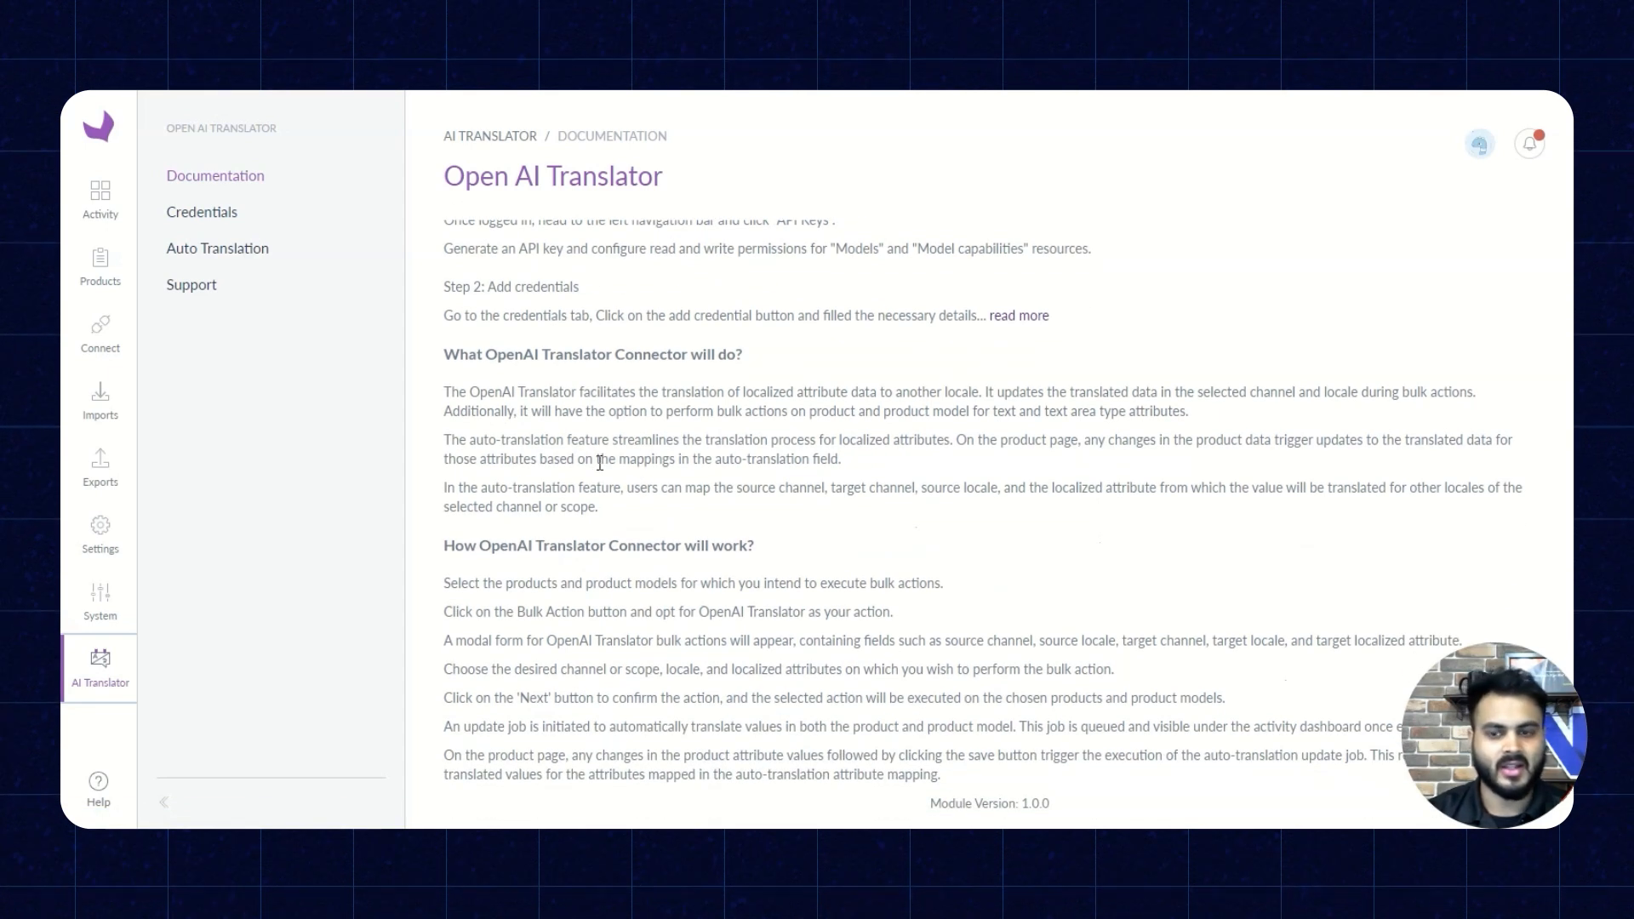
{"action": "scroll", "coordinate": [596, 425], "scroll_direction": "up", "scroll_amount": 1}
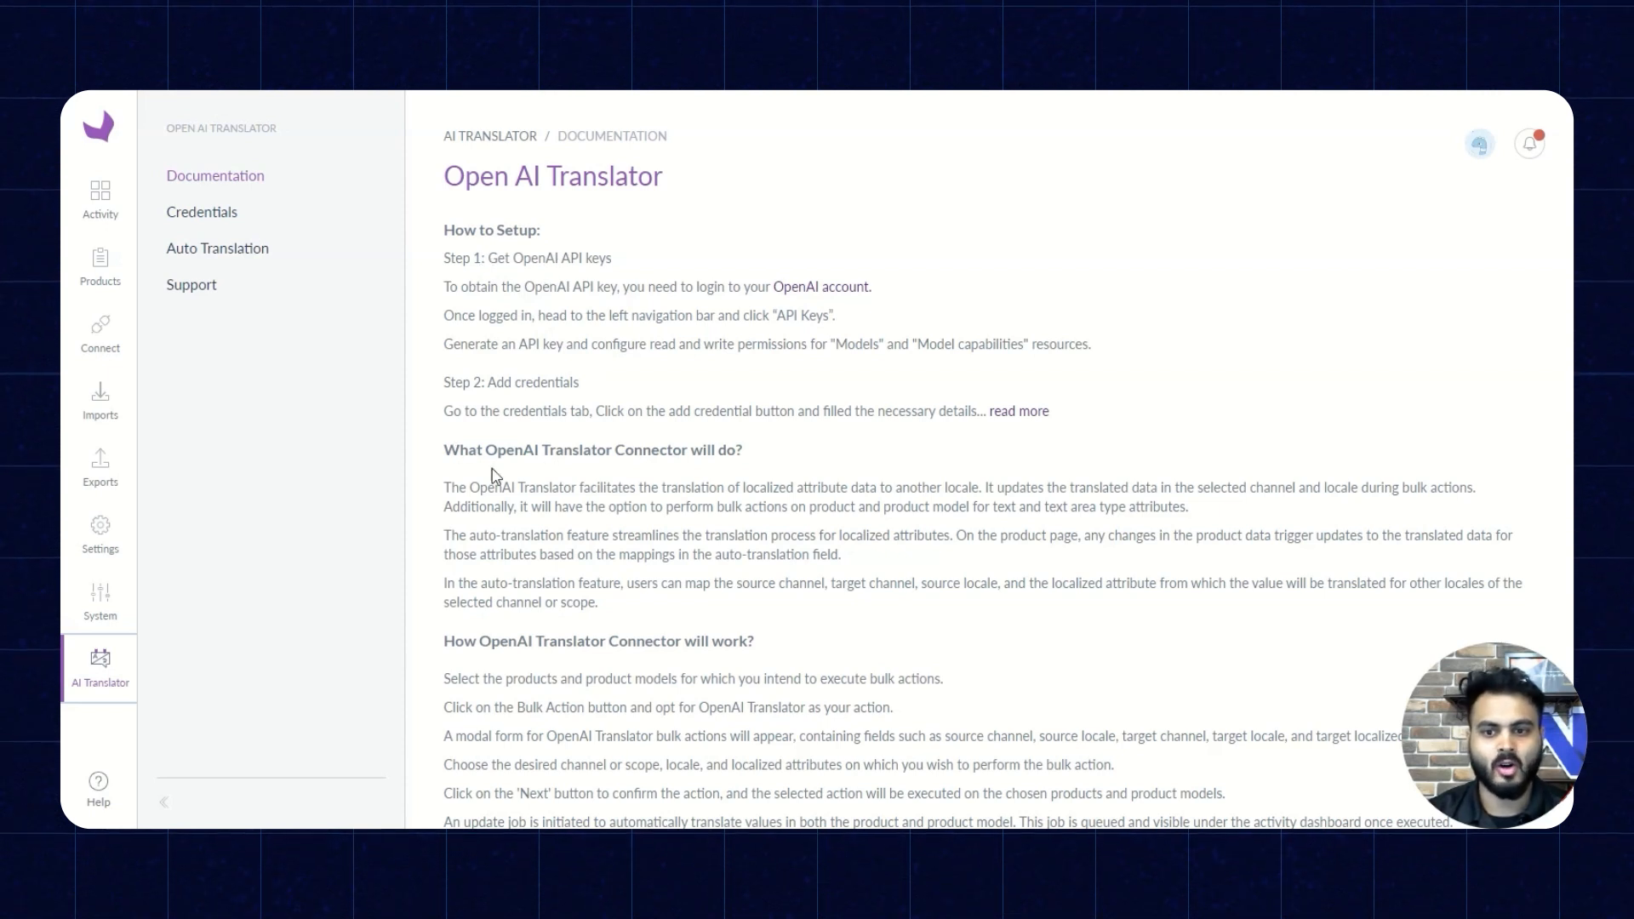
{"action": "scroll", "coordinate": [655, 466], "scroll_direction": "down", "scroll_amount": 1}
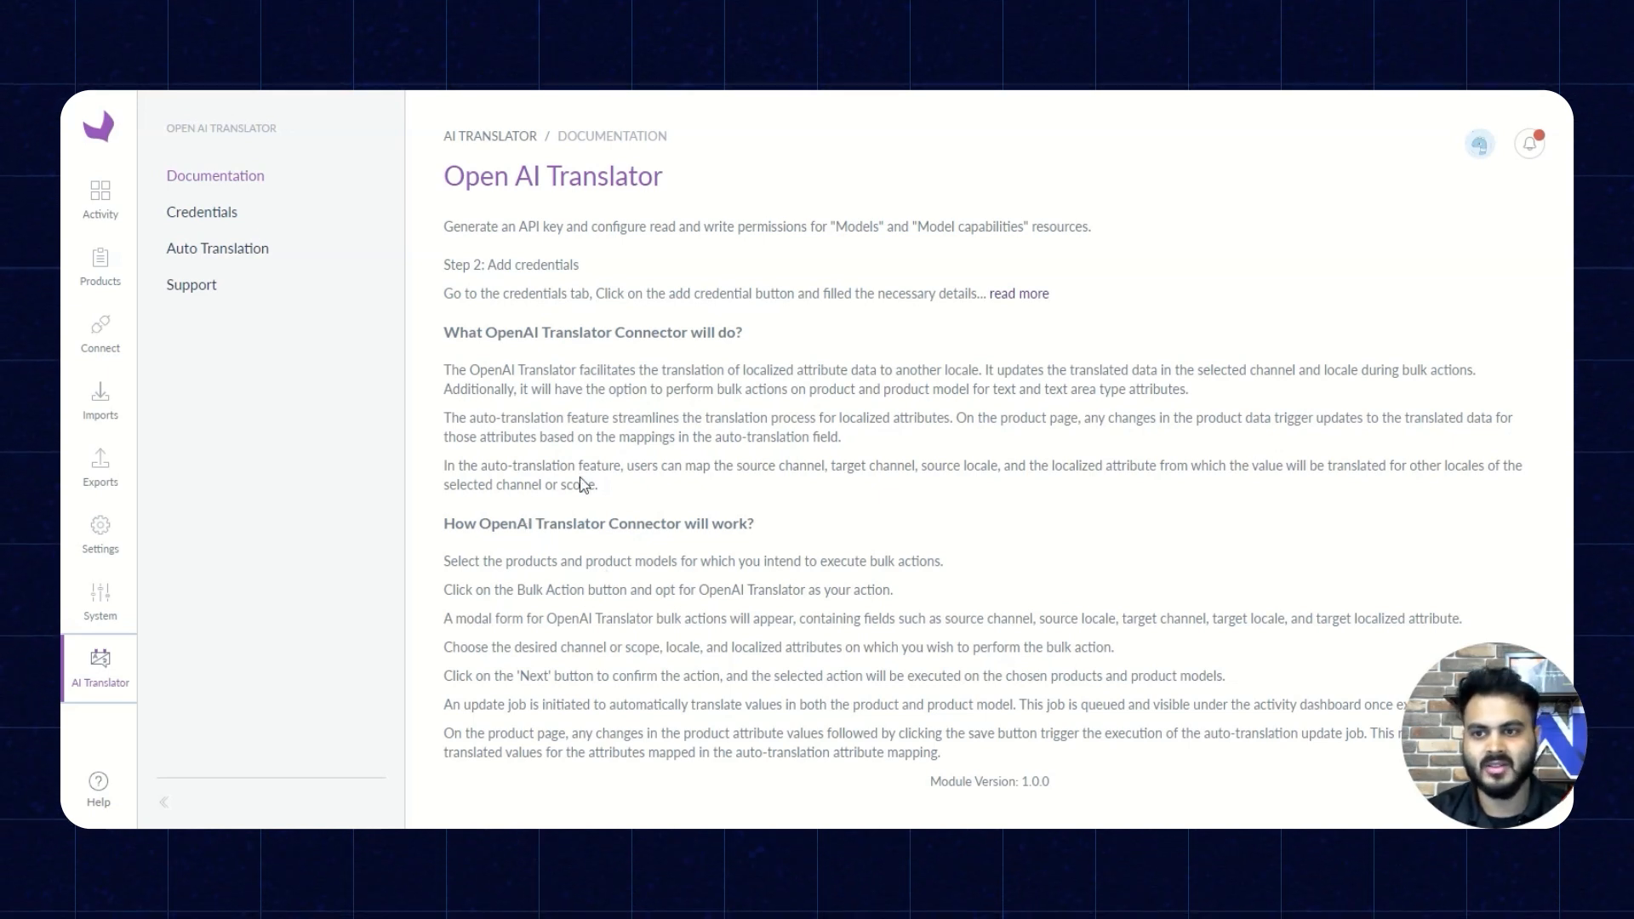
- Open the translator's credentials, inspect the name and API key fields for a new credential, and close the form without saving
{"action": "left_click", "coordinate": [215, 223]}
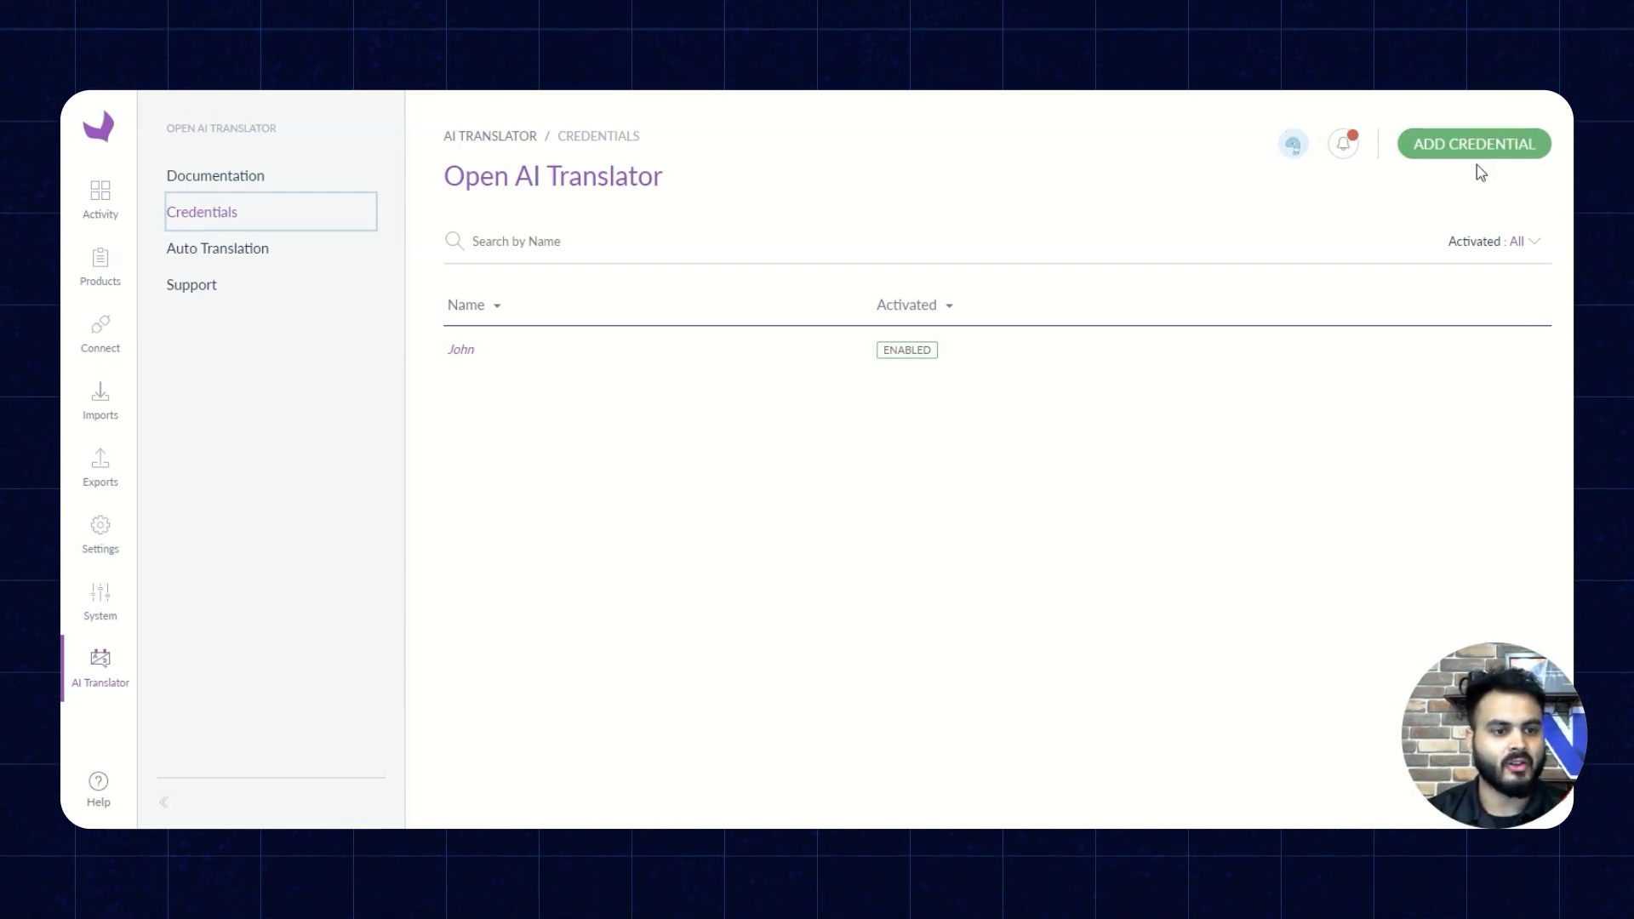
{"action": "left_click", "coordinate": [1457, 146]}
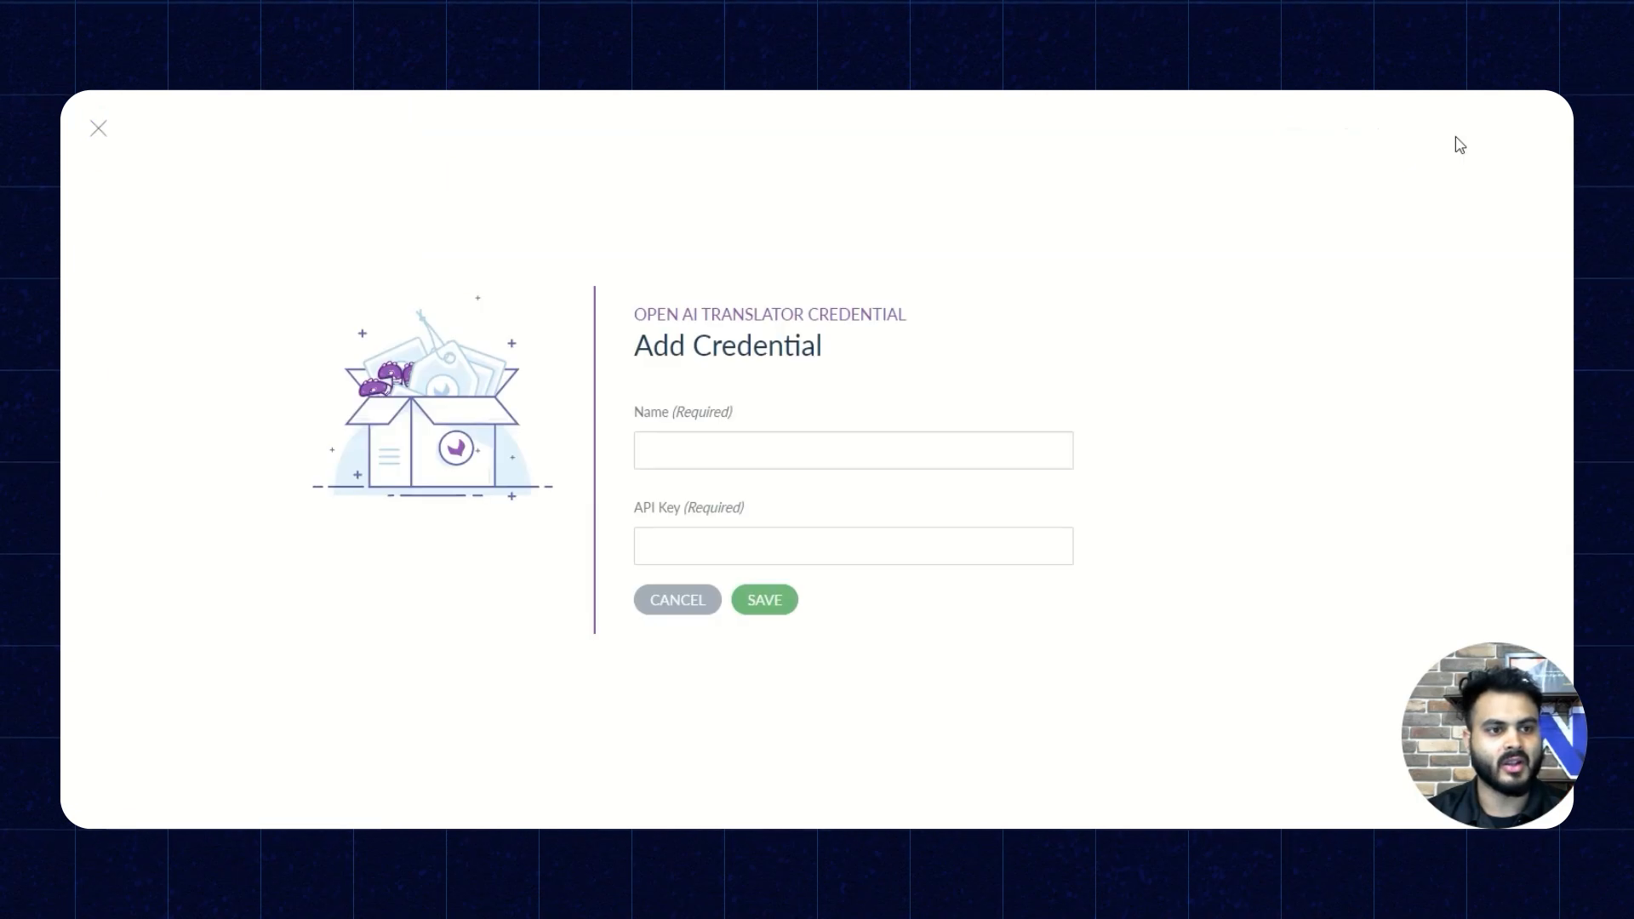
{"action": "left_click", "coordinate": [679, 446]}
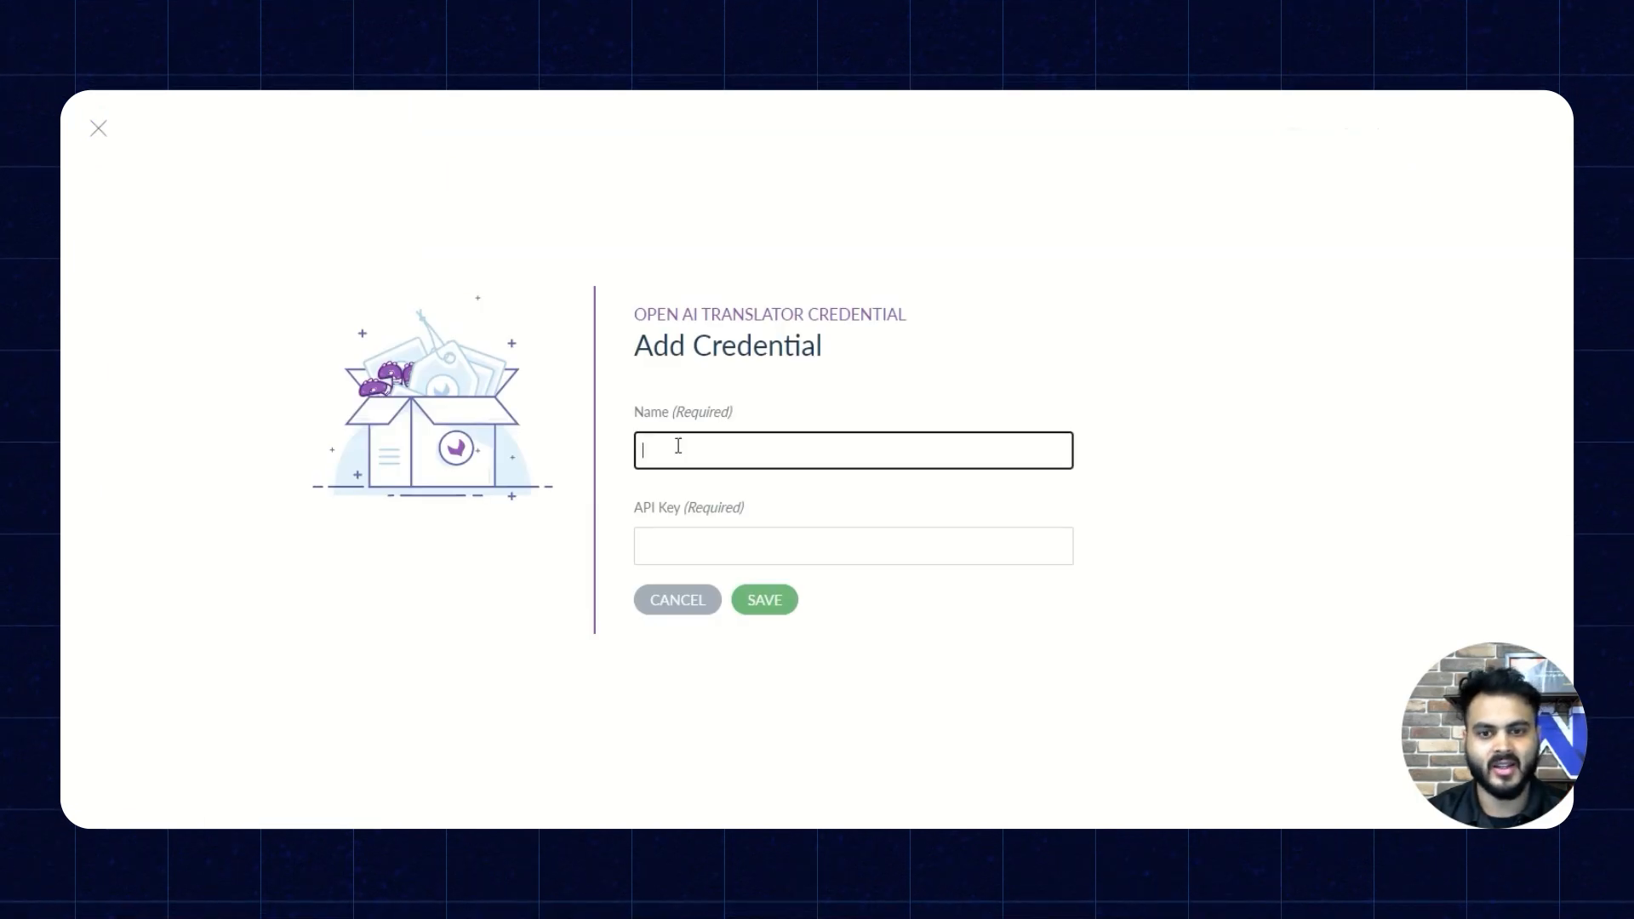
{"action": "left_click", "coordinate": [672, 552]}
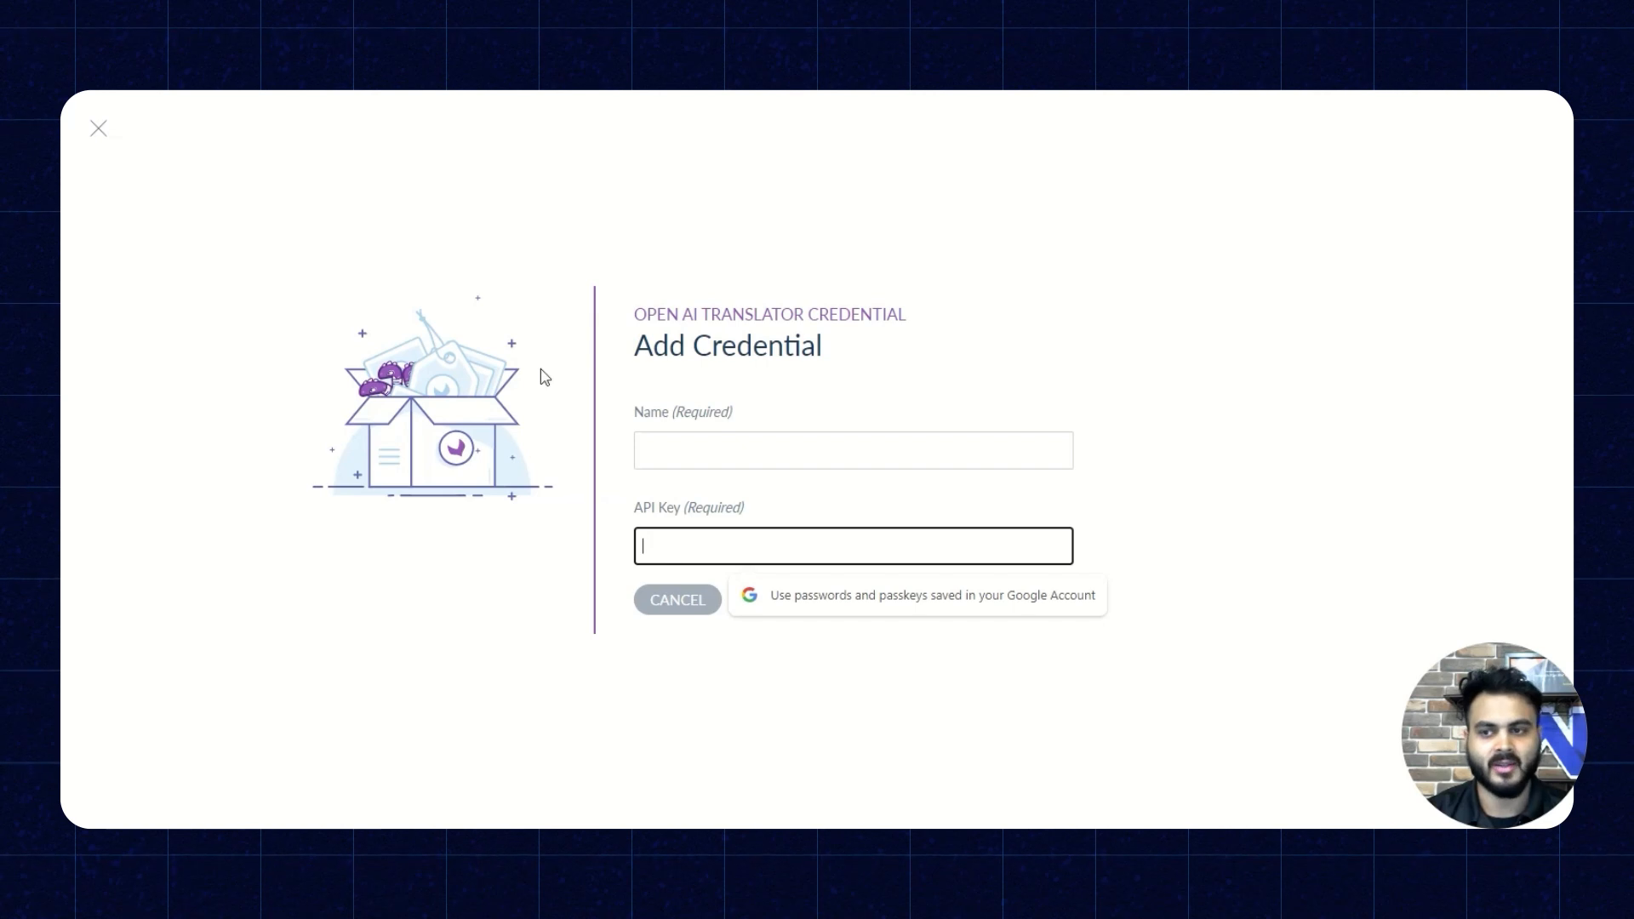
{"action": "left_click", "coordinate": [99, 127]}
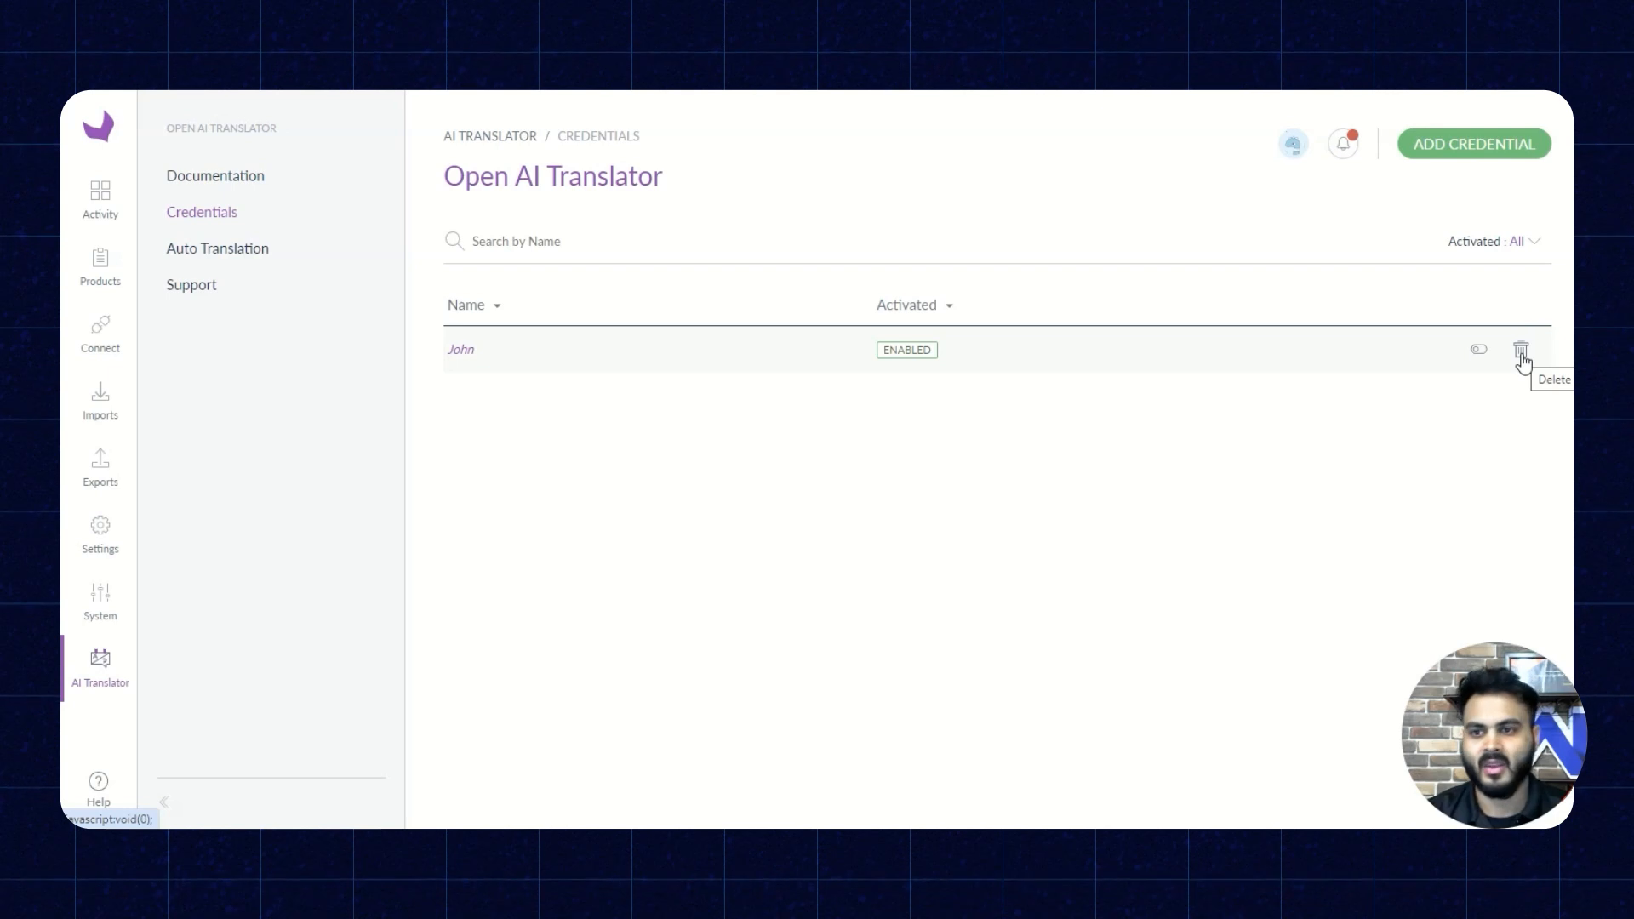
- Open the Auto Translation settings and review the available source channels and source locales without changing them
{"action": "left_click", "coordinate": [208, 249]}
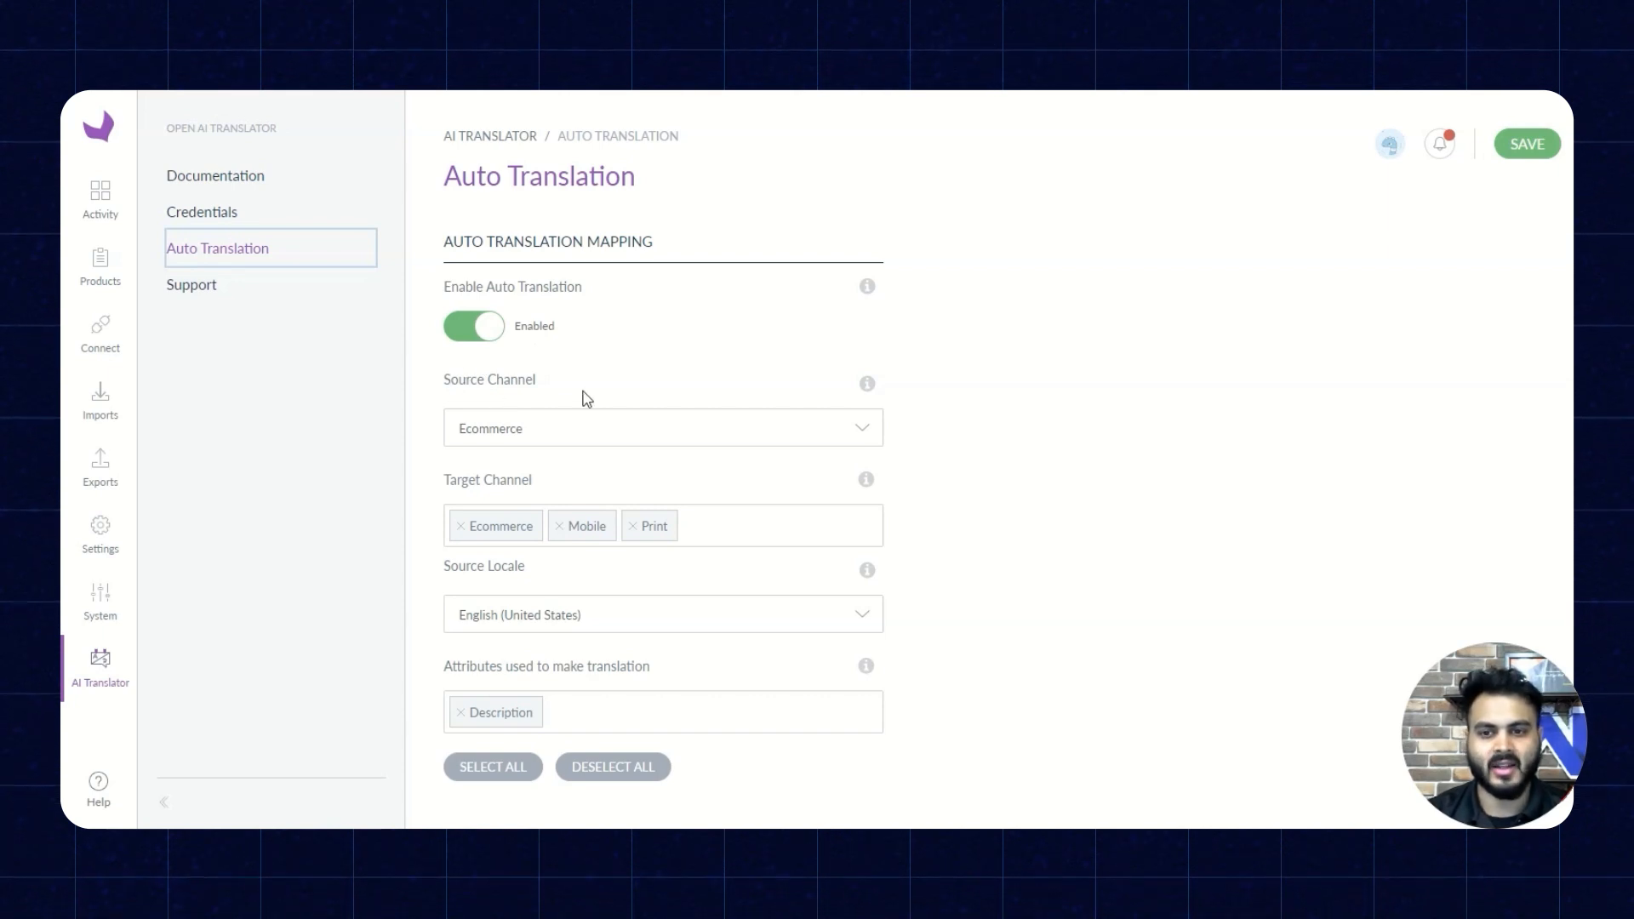
{"action": "left_click", "coordinate": [552, 437]}
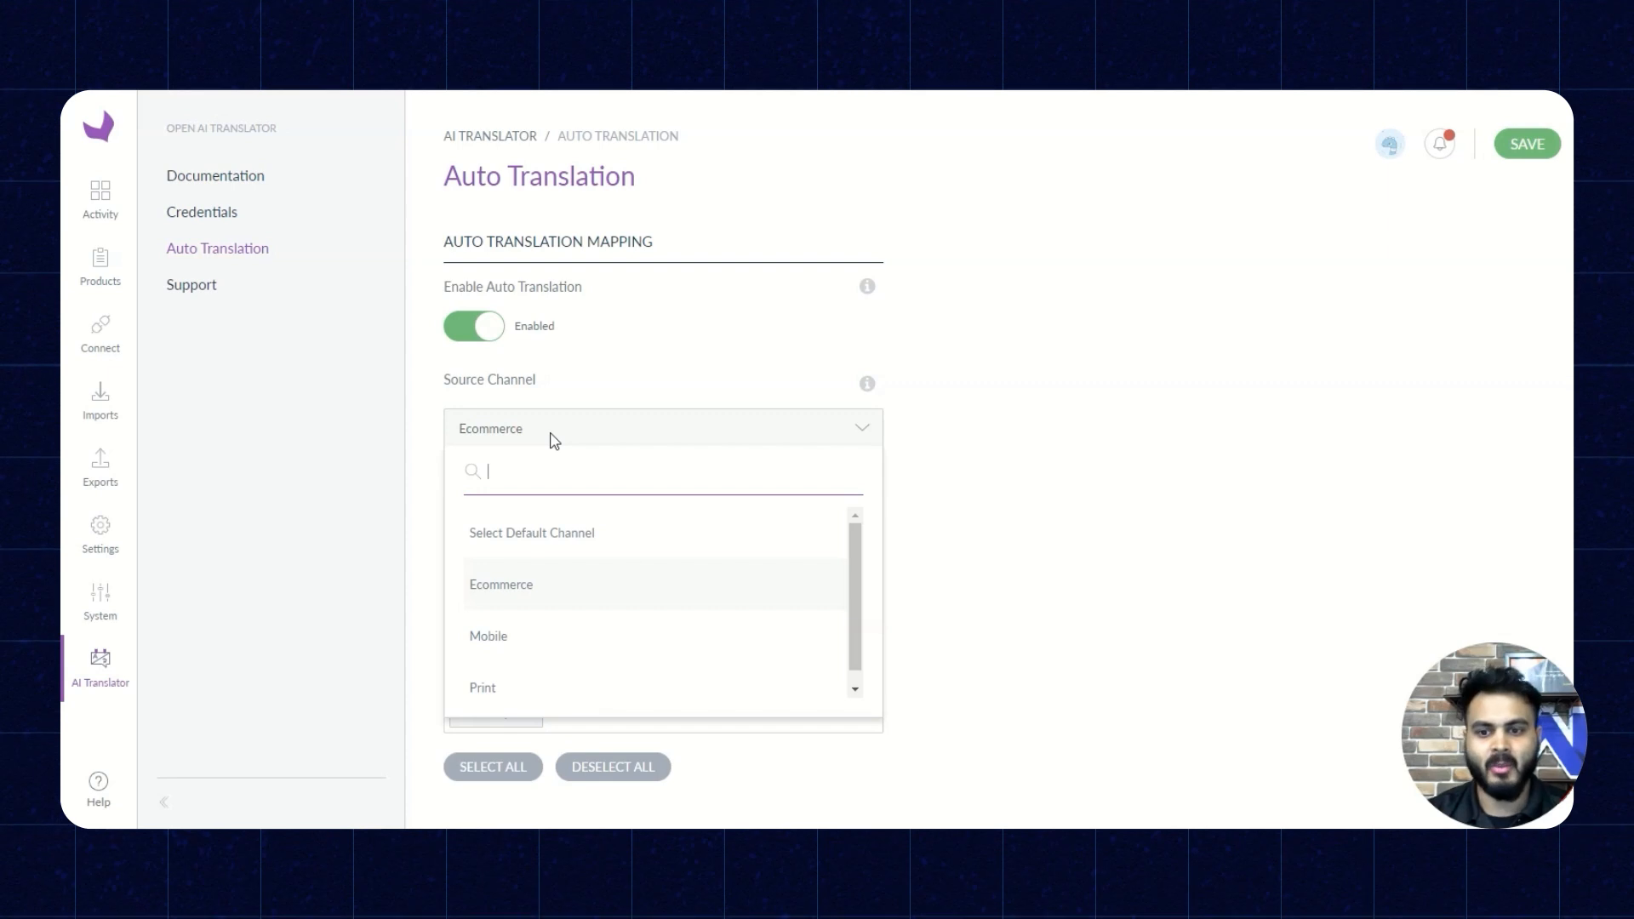
{"action": "left_click", "coordinate": [1217, 481]}
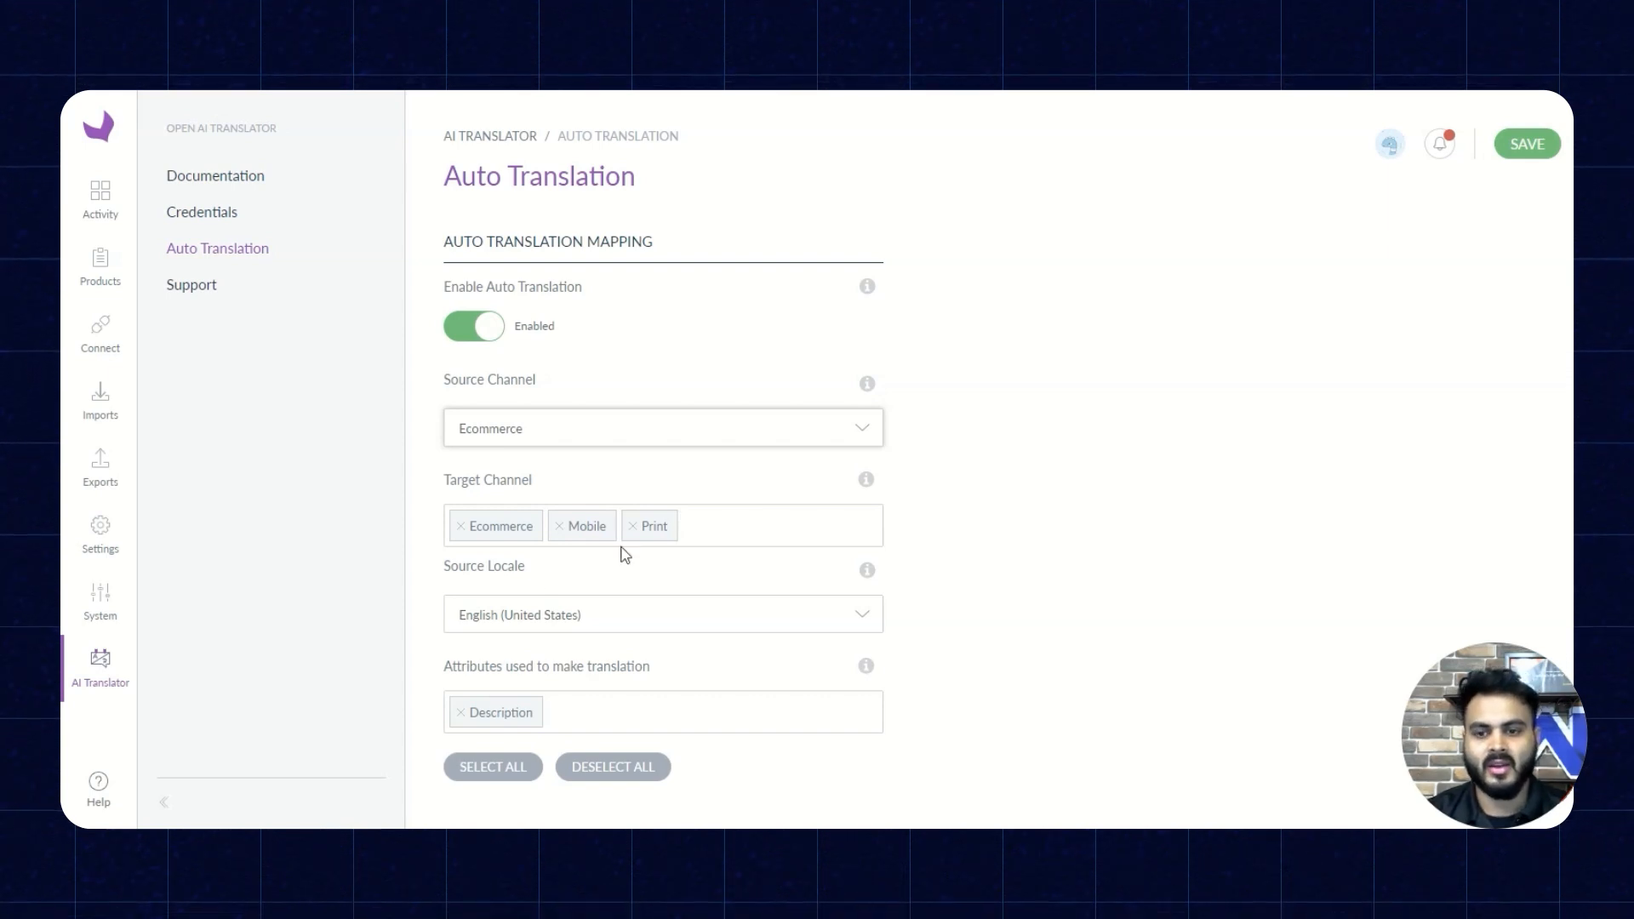
{"action": "left_click", "coordinate": [549, 620]}
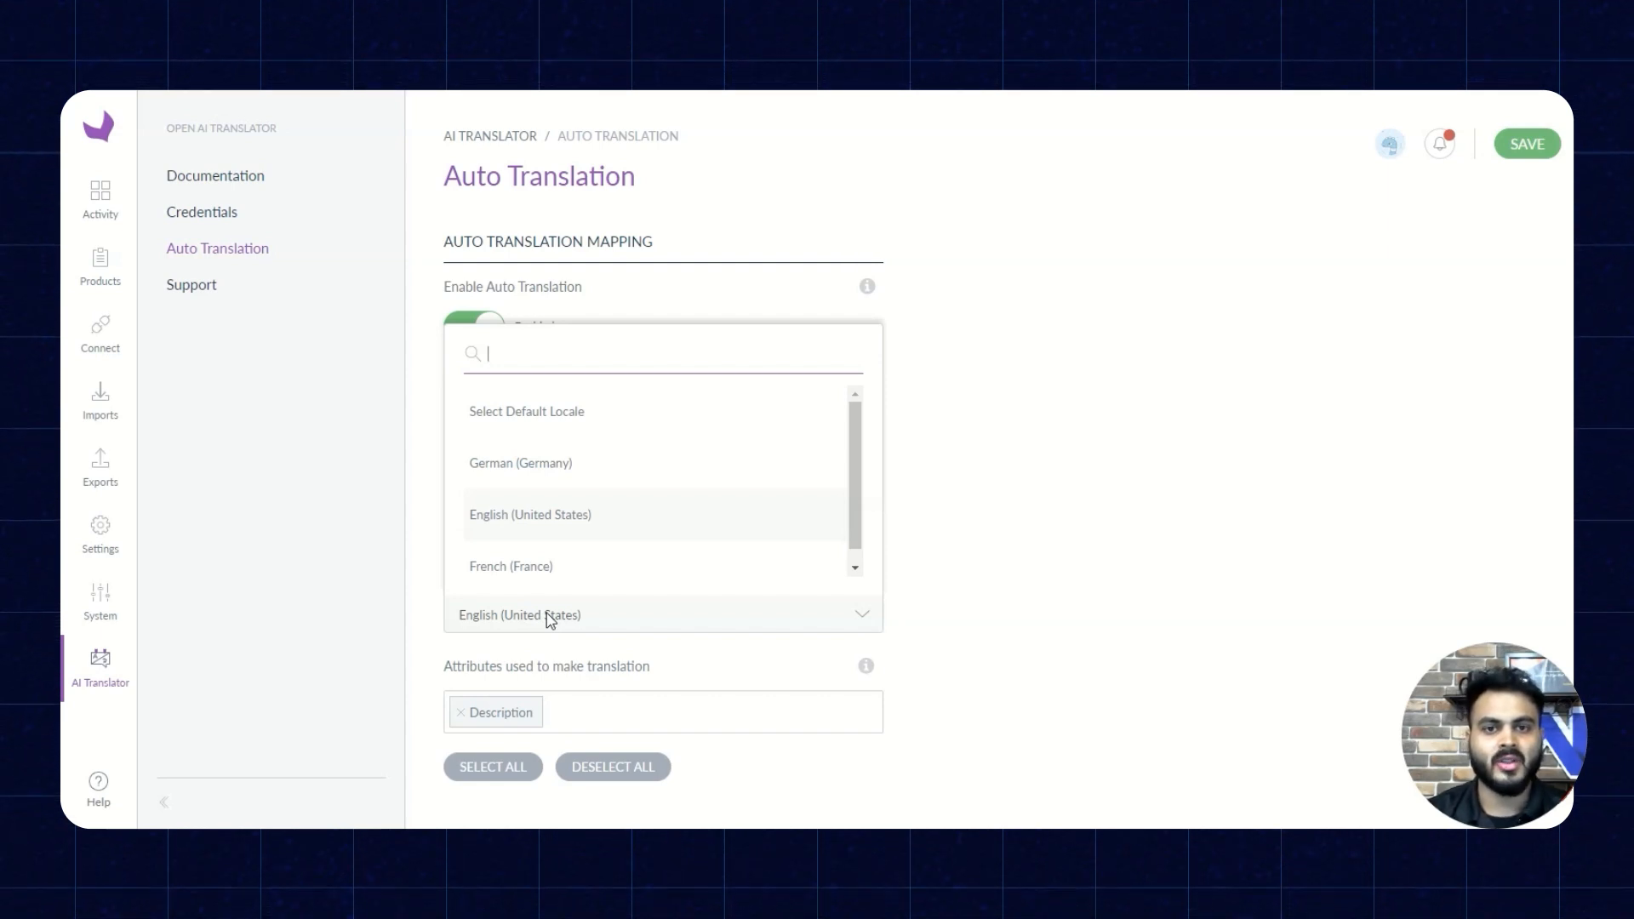
{"action": "left_click", "coordinate": [983, 515]}
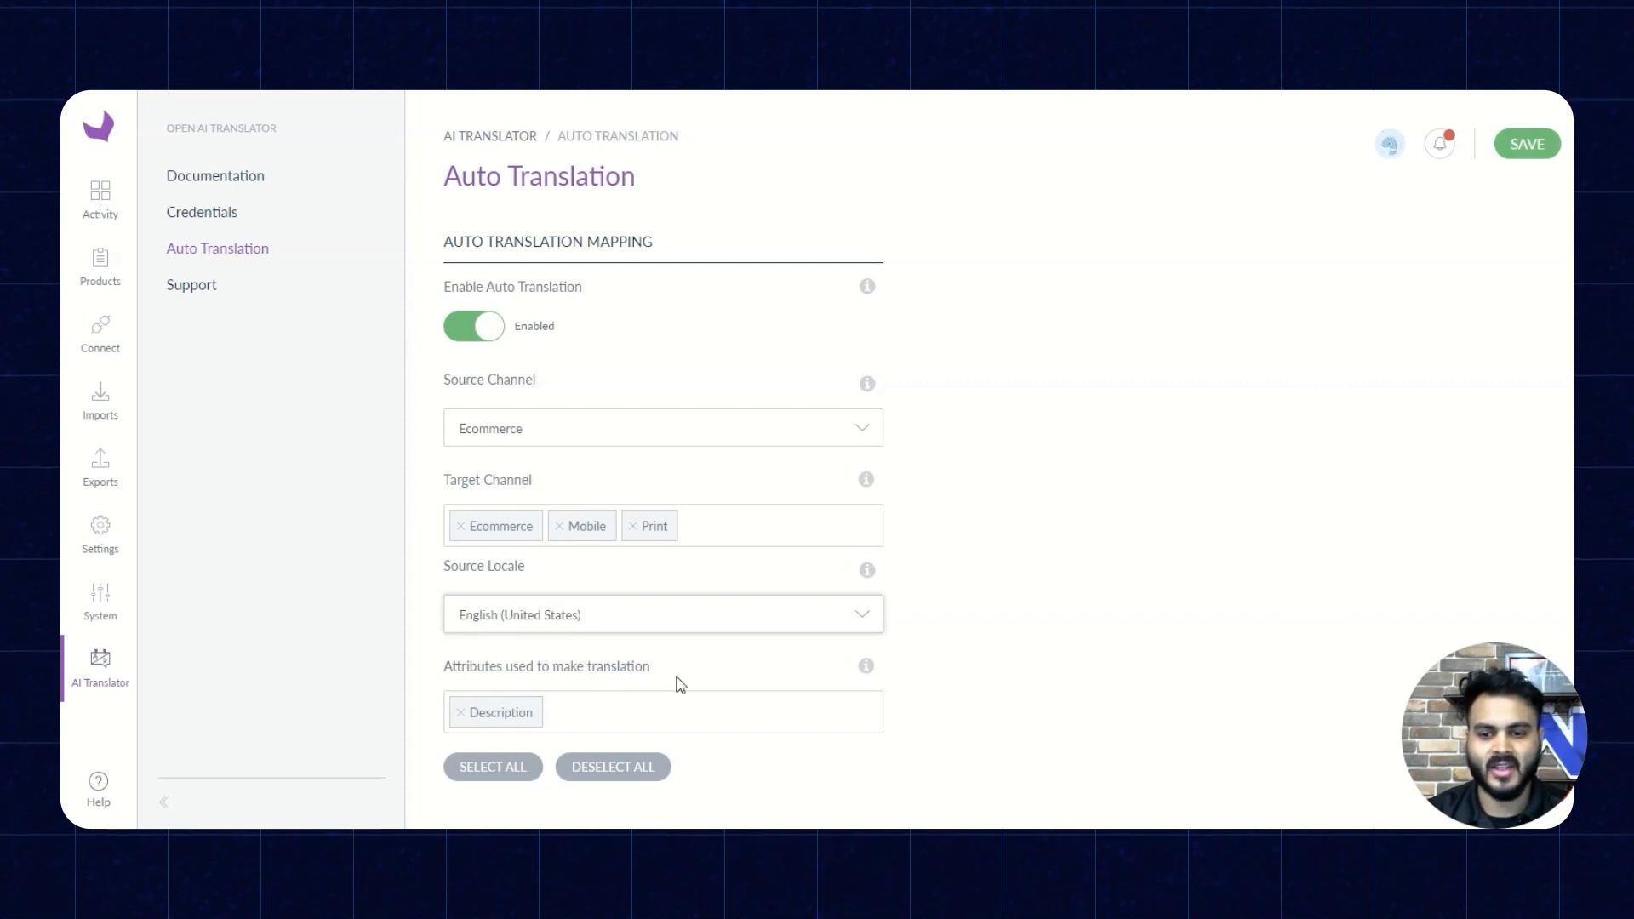
- Review the attributes available for translation, keep Description selected, and save the auto translation mapping
{"action": "left_click", "coordinate": [570, 714]}
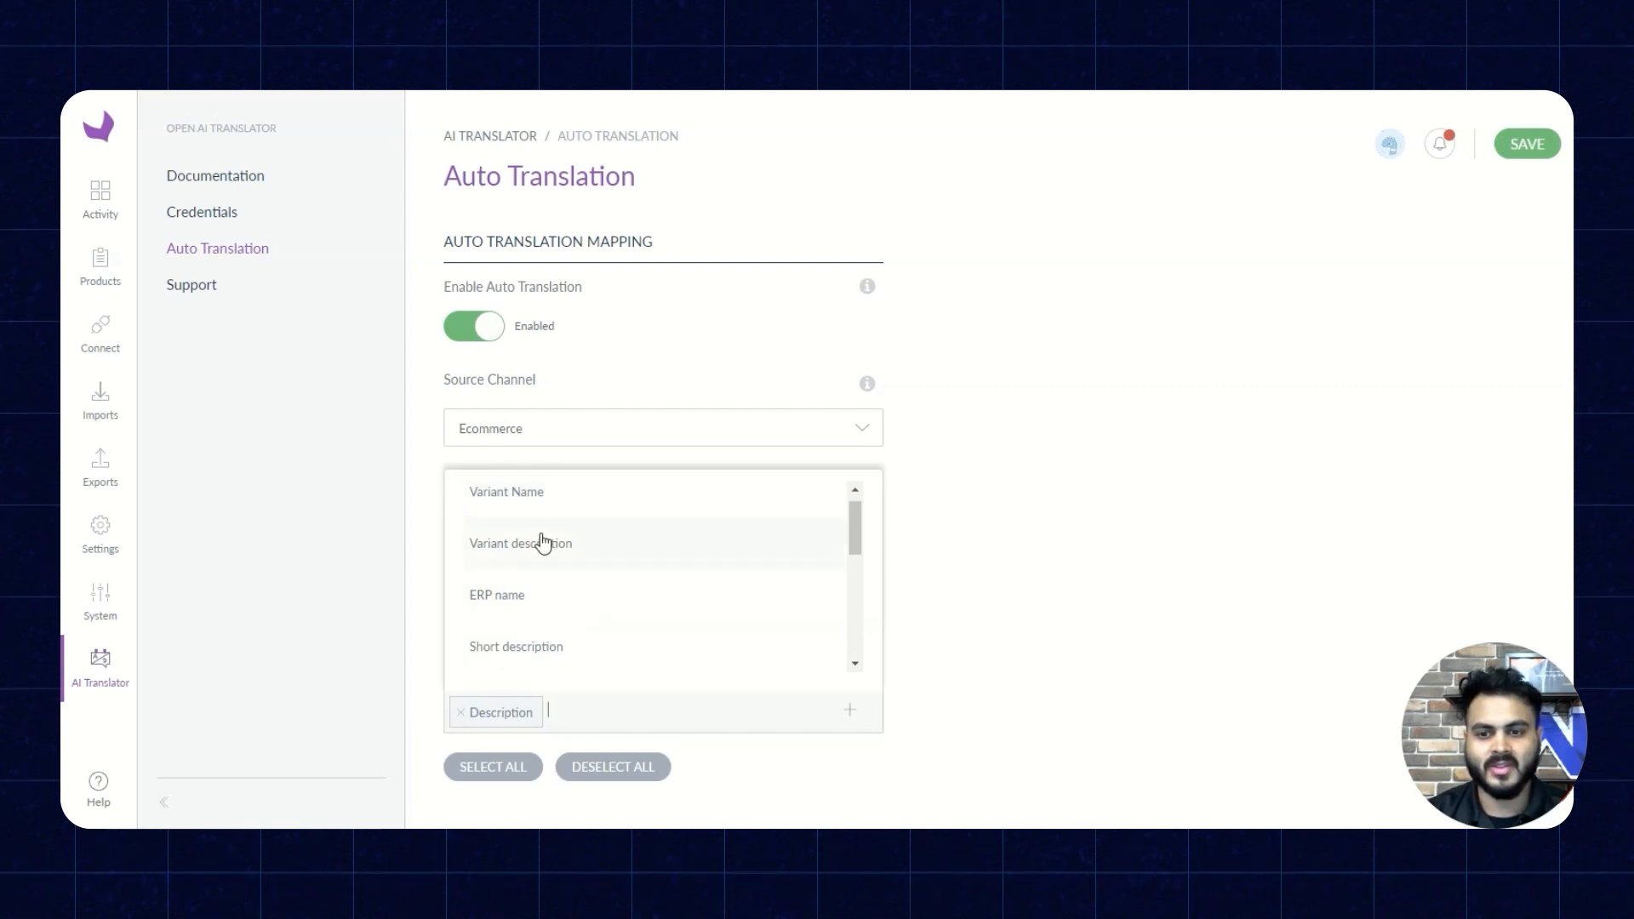
{"action": "left_click", "coordinate": [600, 711]}
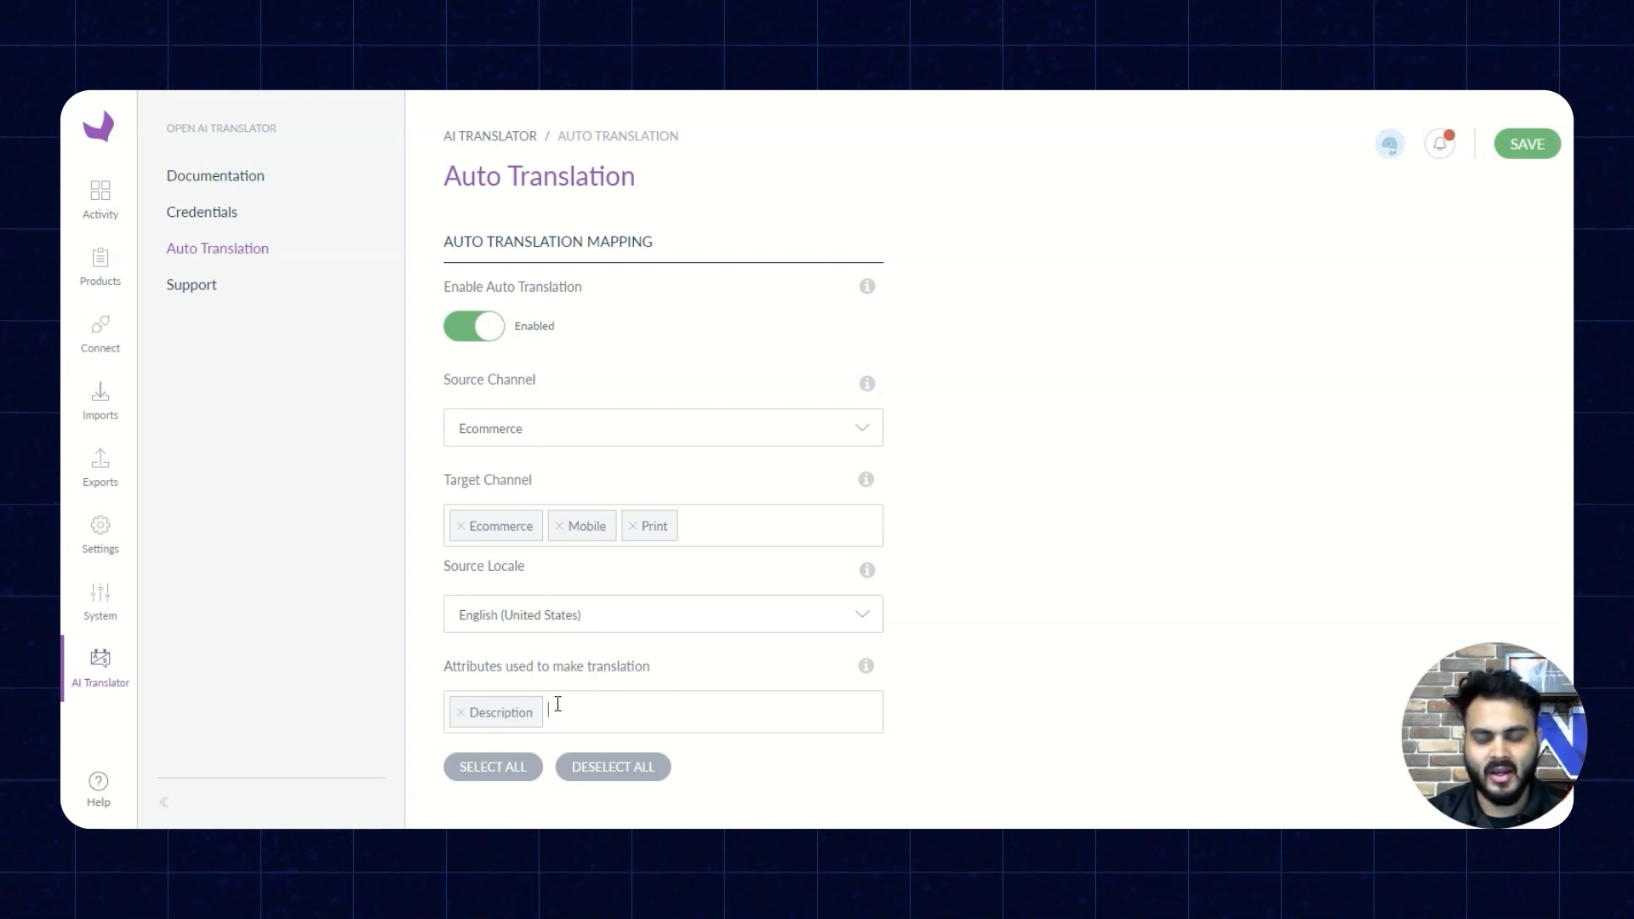
{"action": "left_click", "coordinate": [1540, 152]}
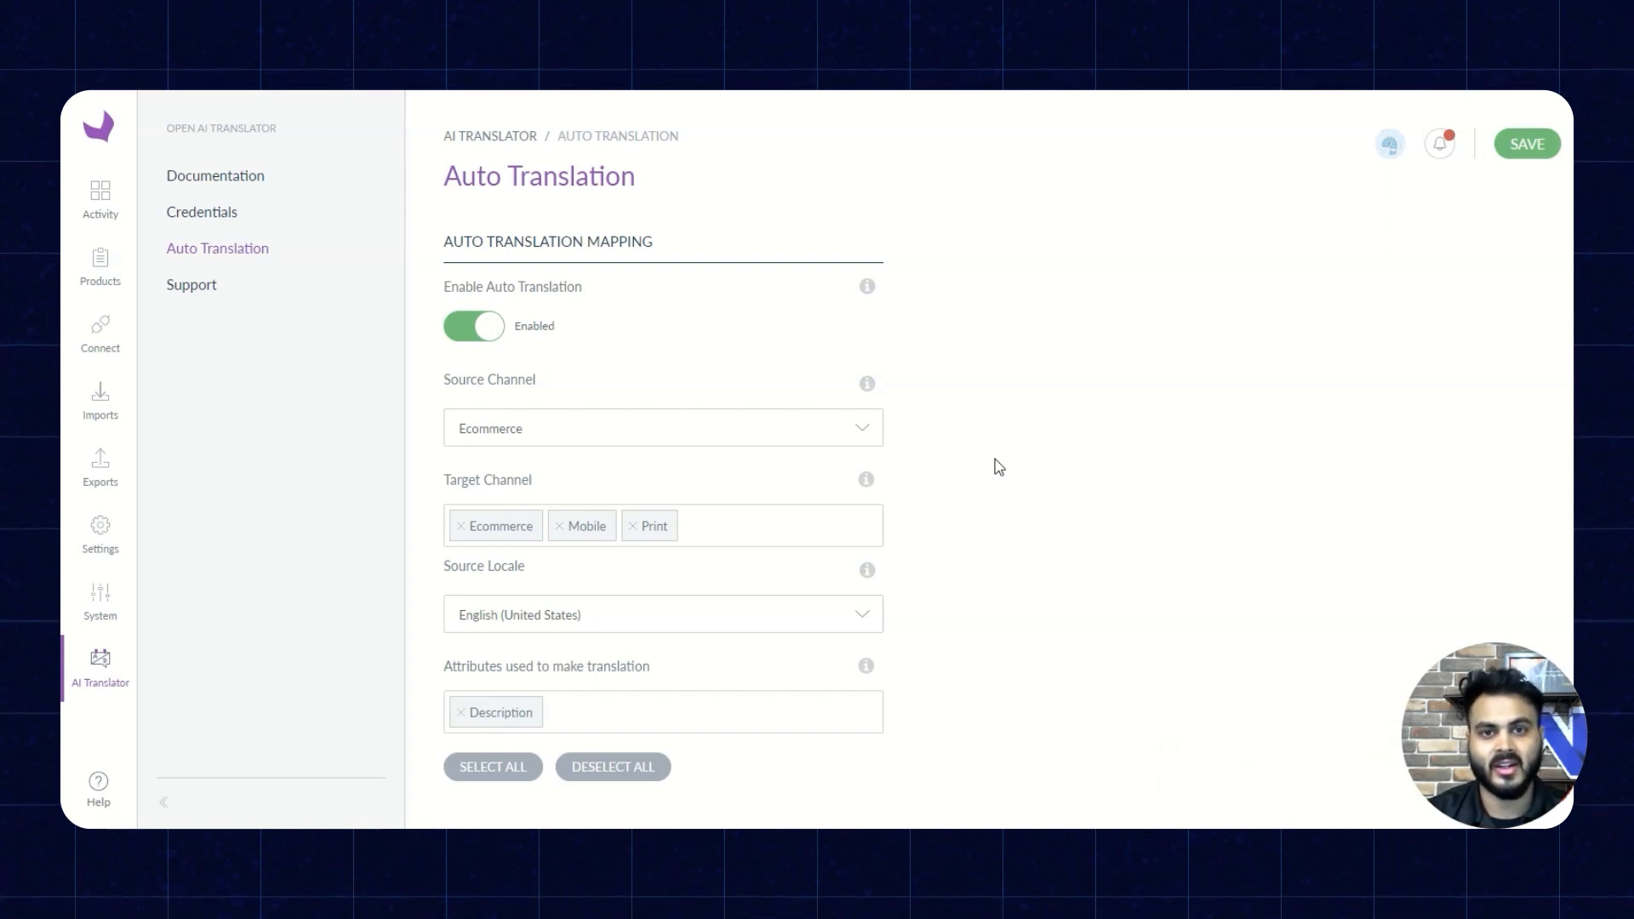
- Open the Scarf product from the product list and check which channel and locale its Description field applies to
{"action": "left_click", "coordinate": [89, 271]}
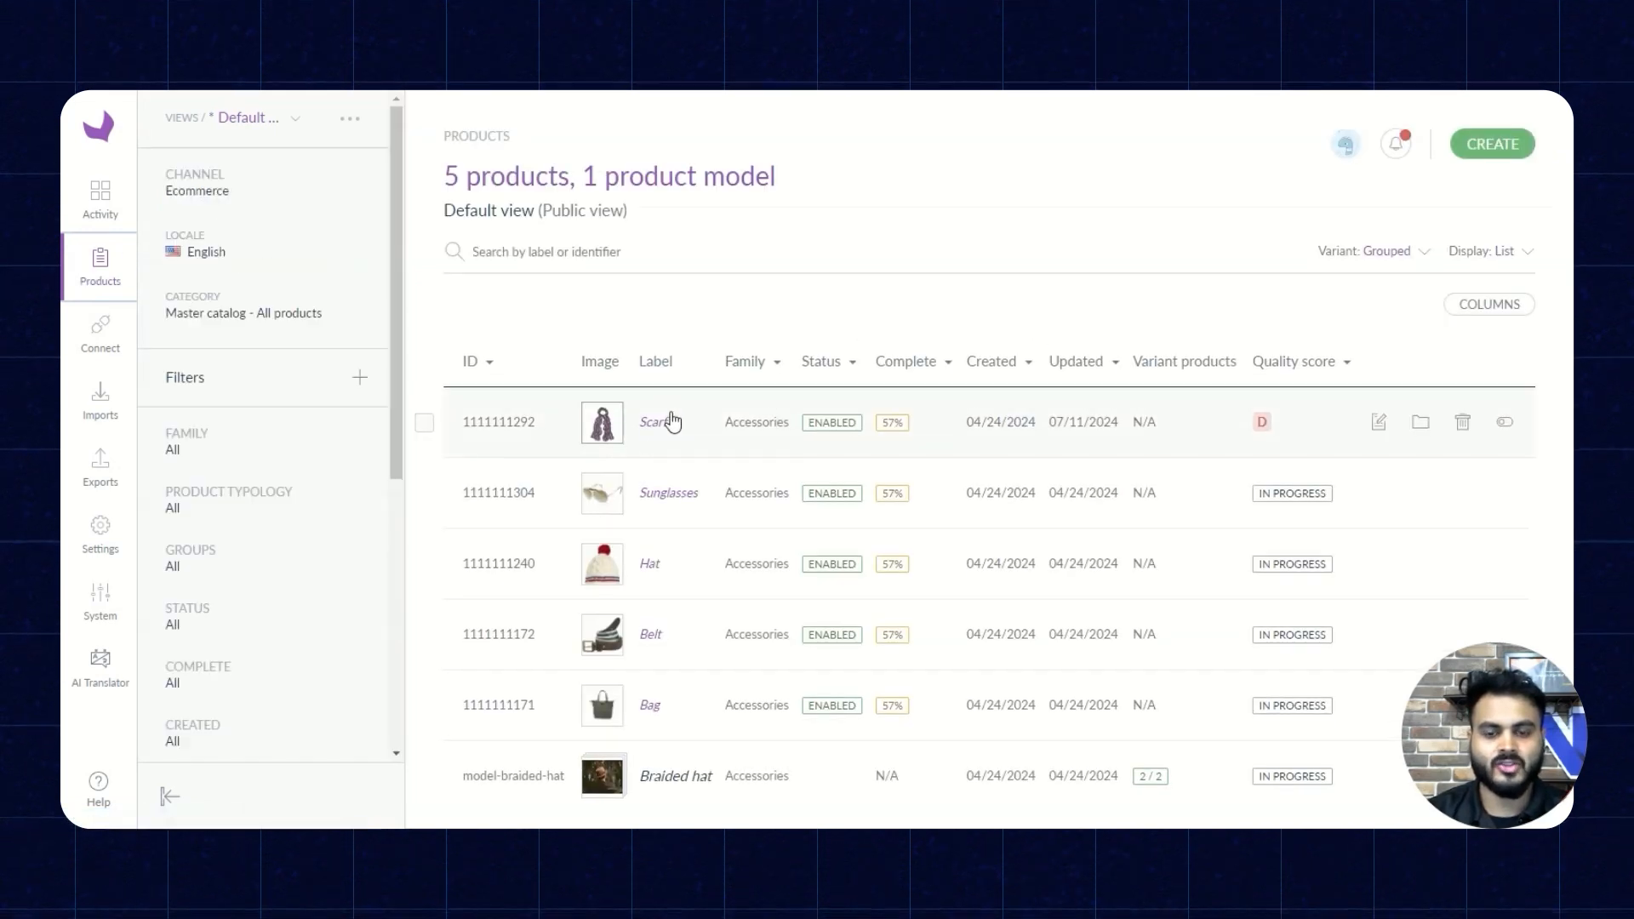
{"action": "left_click", "coordinate": [654, 423]}
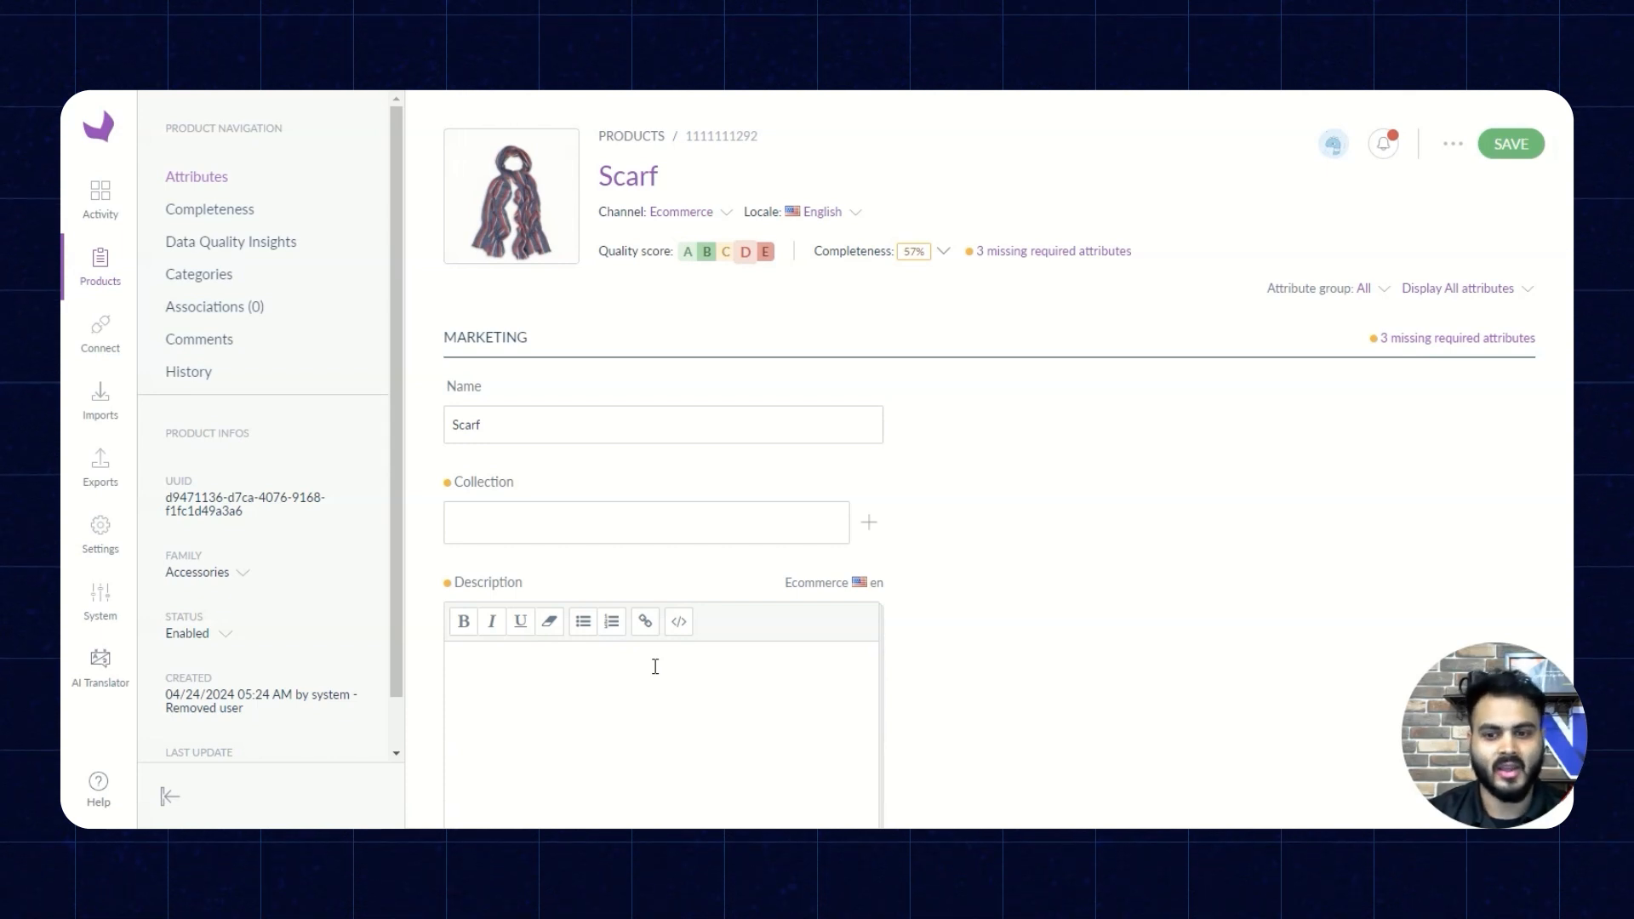
{"action": "left_click", "coordinate": [525, 685]}
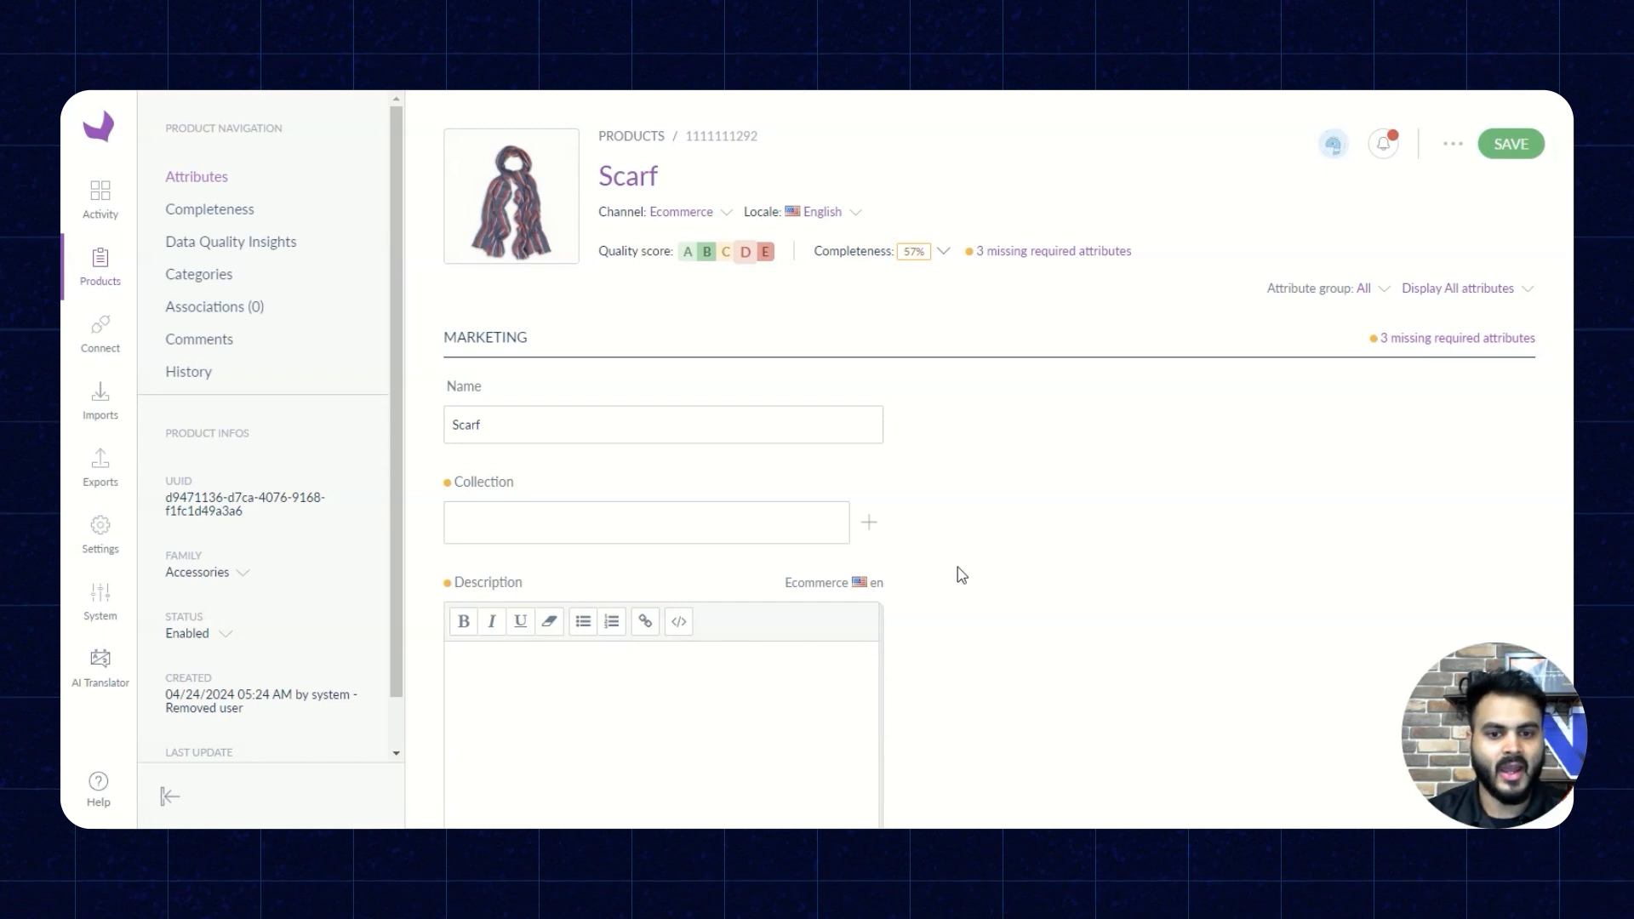
{"action": "double_click", "coordinate": [800, 582]}
{"action": "double_click", "coordinate": [875, 584]}
- Enter "A very Nice Scarf!" as the Scarf's English Ecommerce description and save the product
{"action": "left_click", "coordinate": [642, 677]}
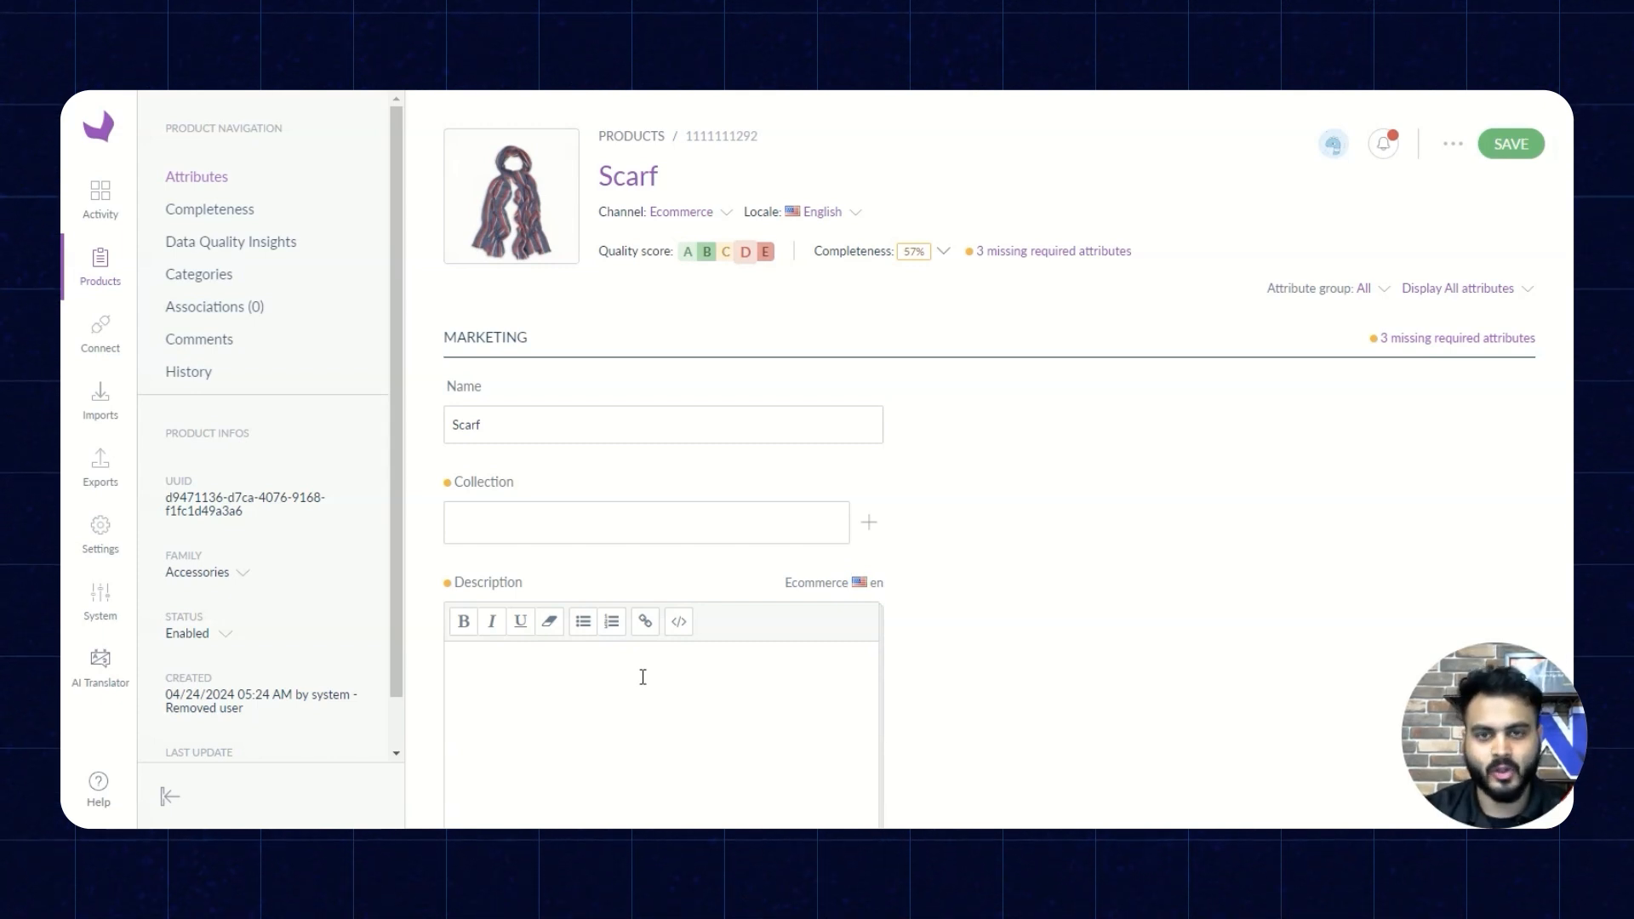
{"action": "type", "text": "A very"}
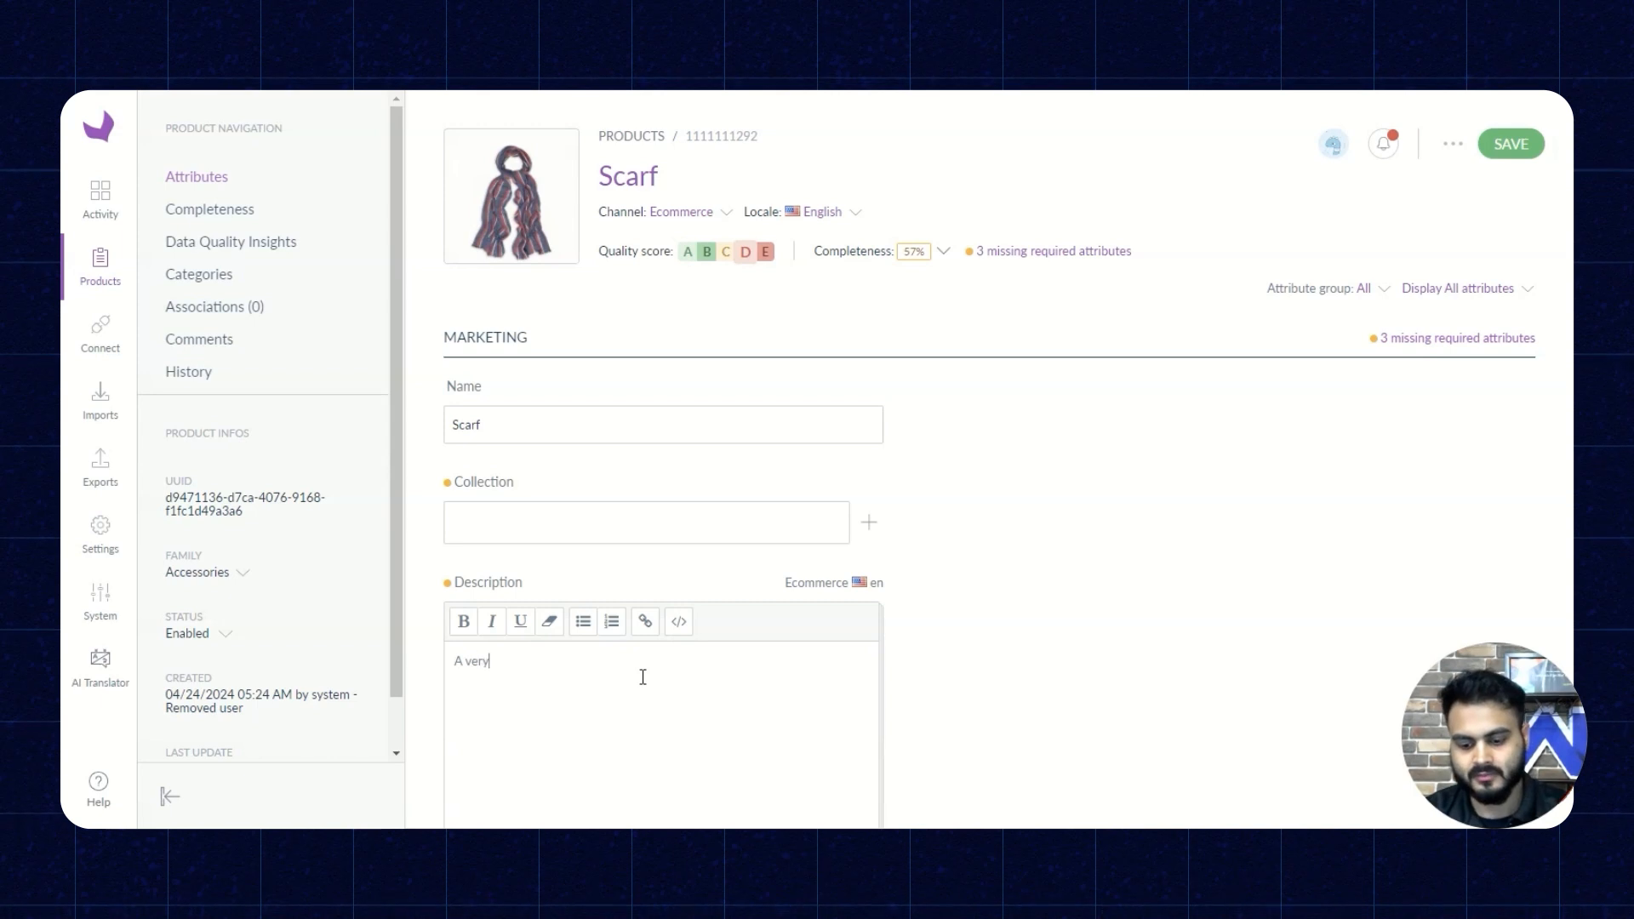
{"action": "type", "text": " Nic"}
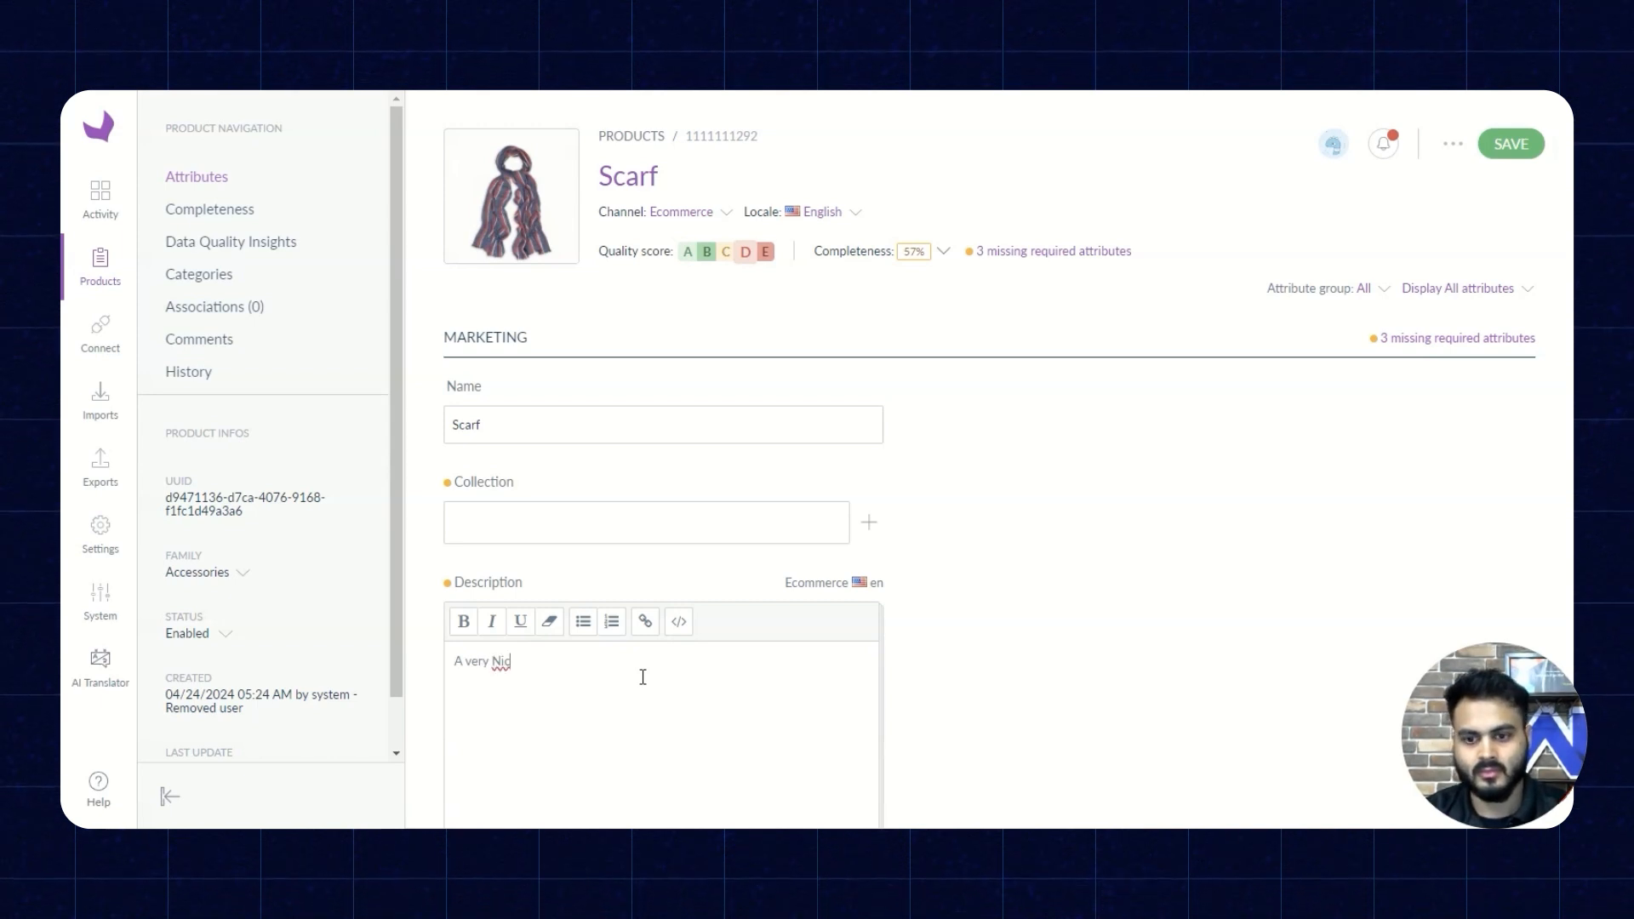
{"action": "type", "text": "e Scarf!"}
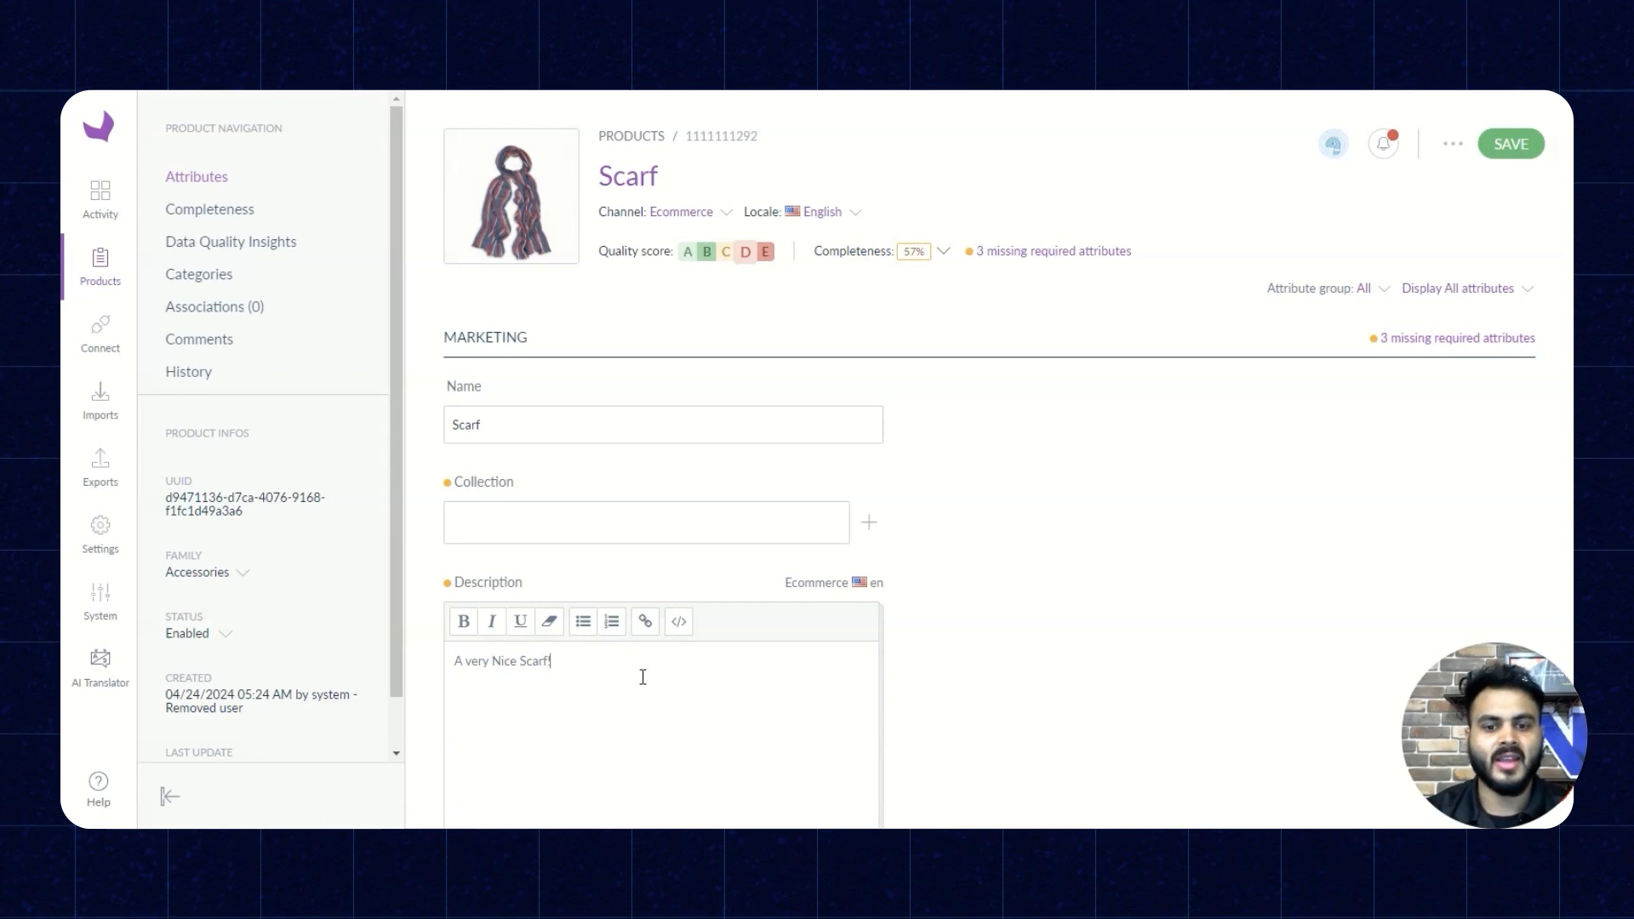
{"action": "left_click", "coordinate": [1511, 146]}
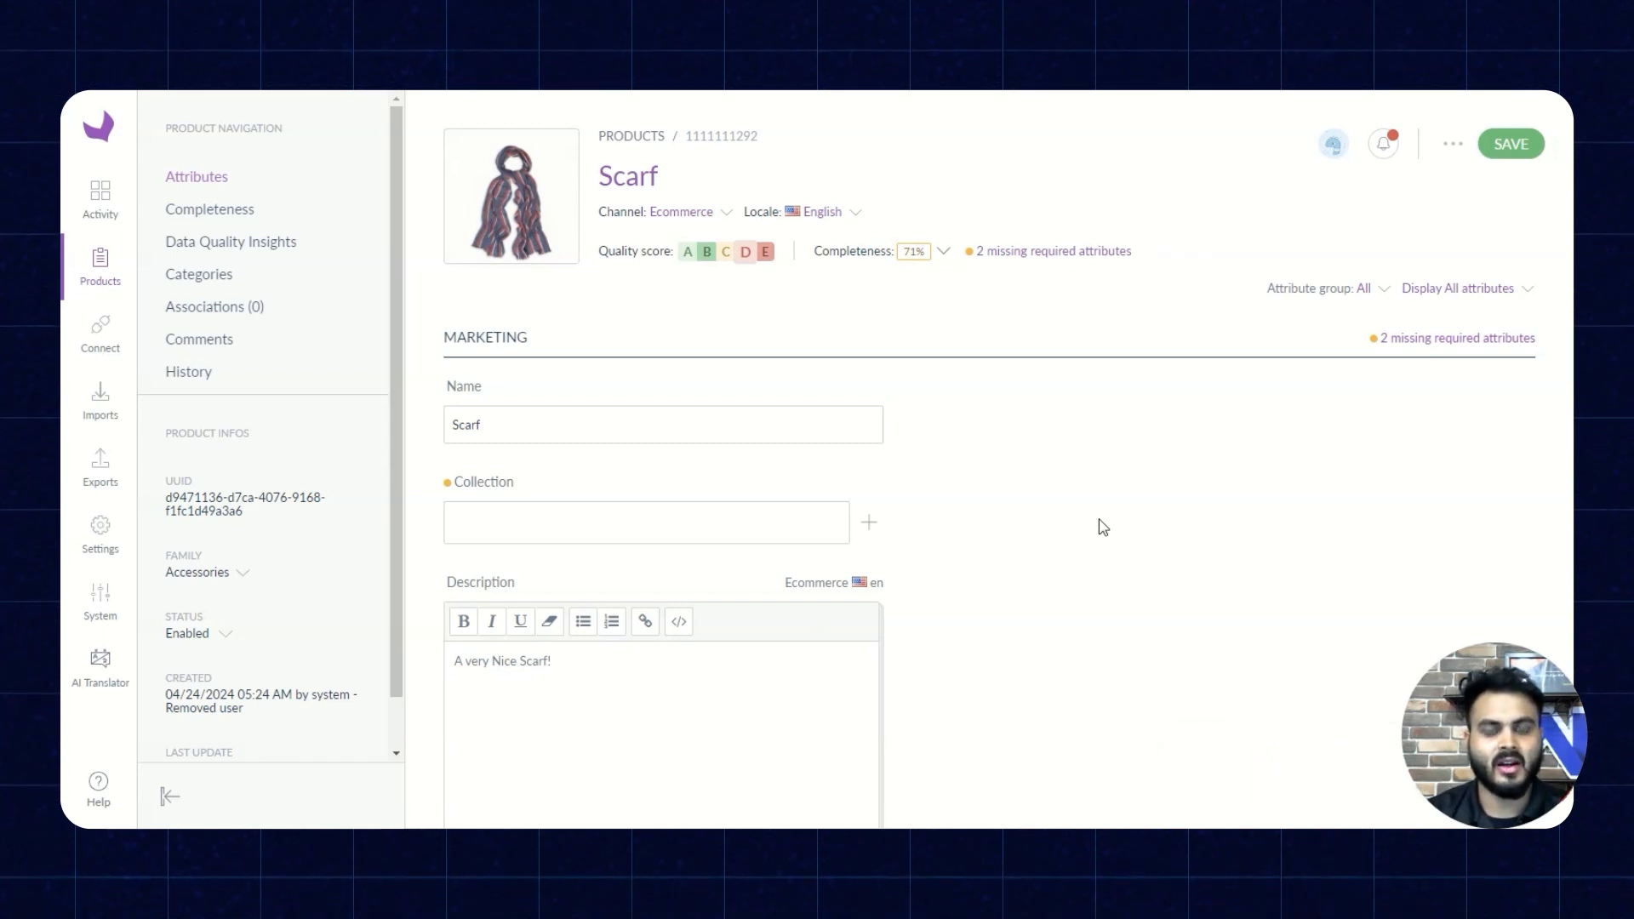
- Switch the Scarf product's locale to German and check the automatically translated description
{"action": "left_click", "coordinate": [851, 214]}
{"action": "left_click", "coordinate": [811, 269]}
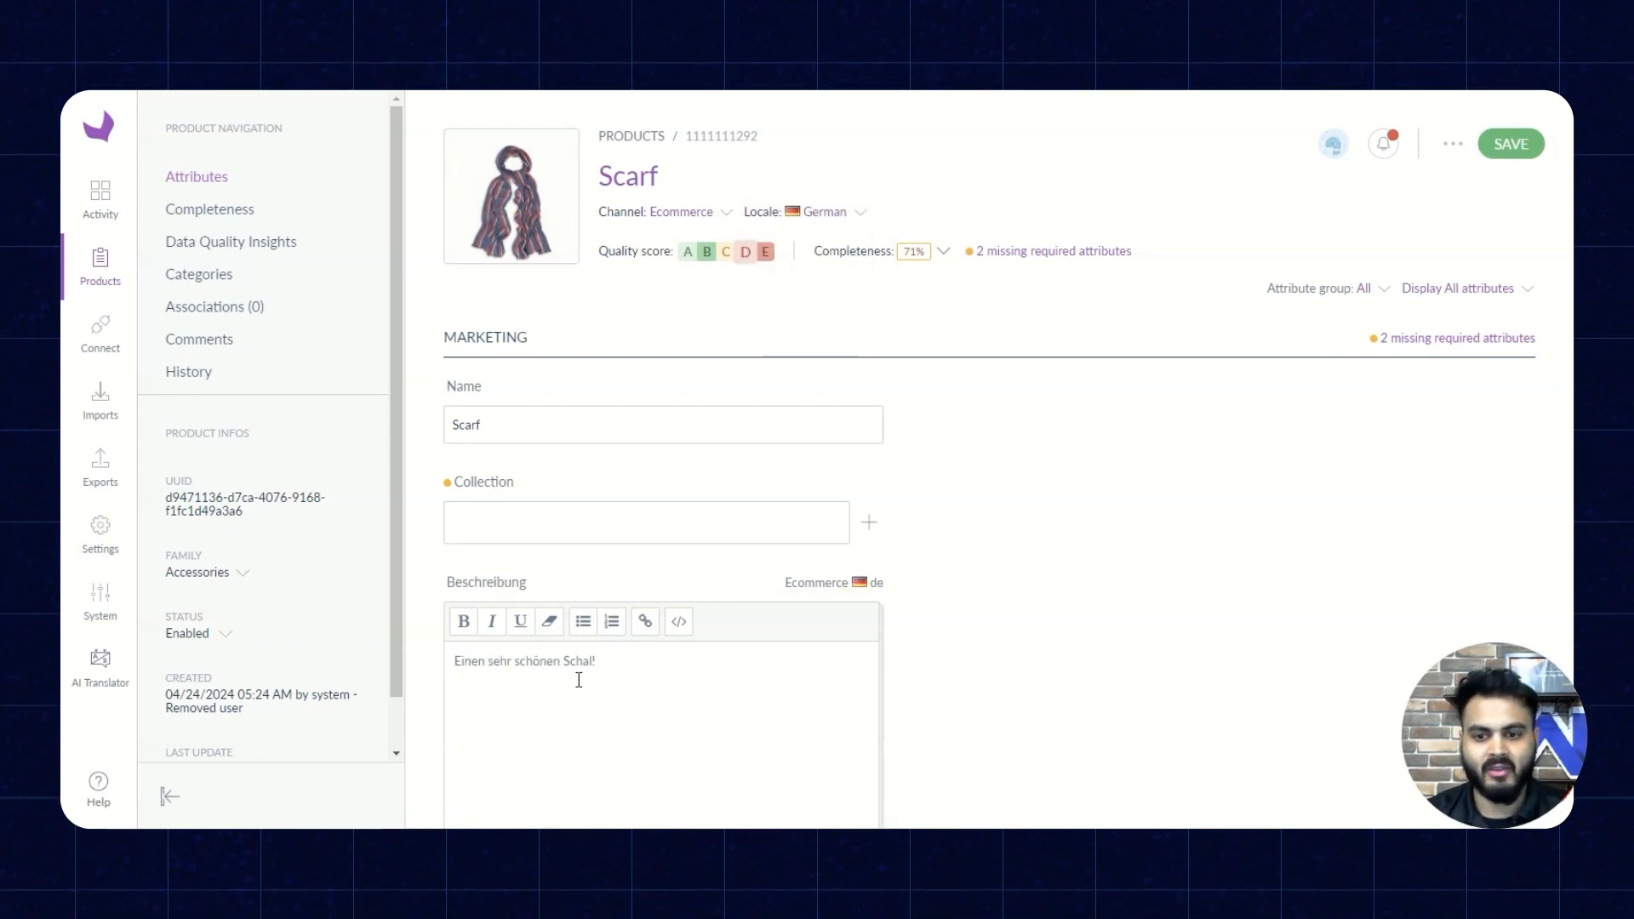
{"action": "scroll", "coordinate": [579, 680], "scroll_direction": "down", "scroll_amount": 1}
{"action": "left_click_drag", "start_coordinate": [456, 572], "coordinate": [568, 568]}
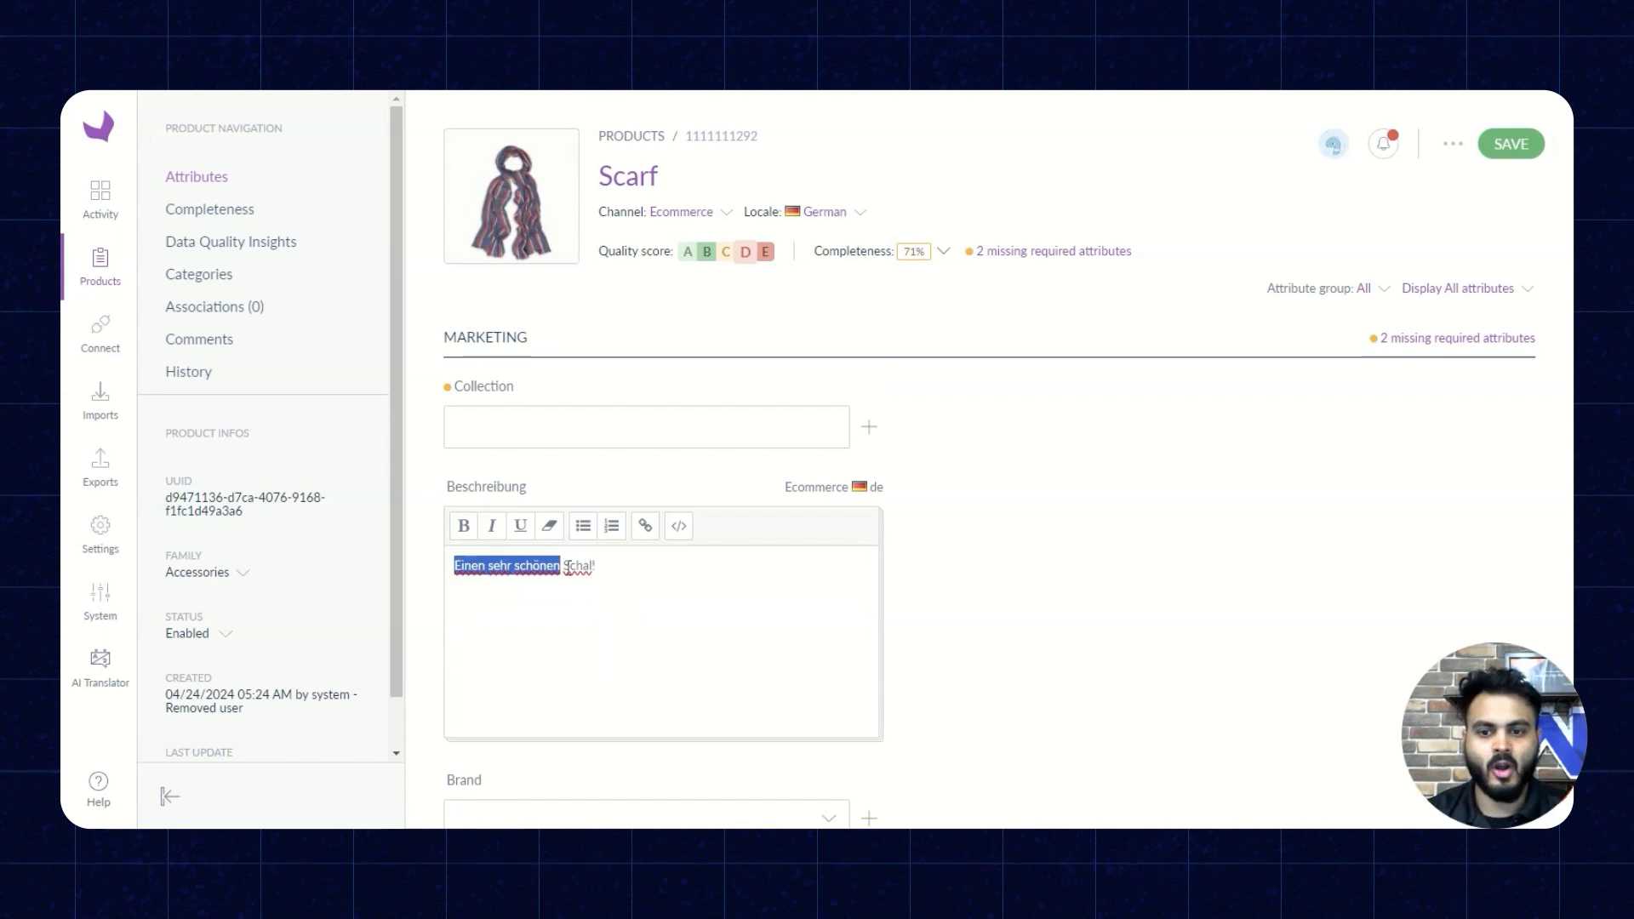